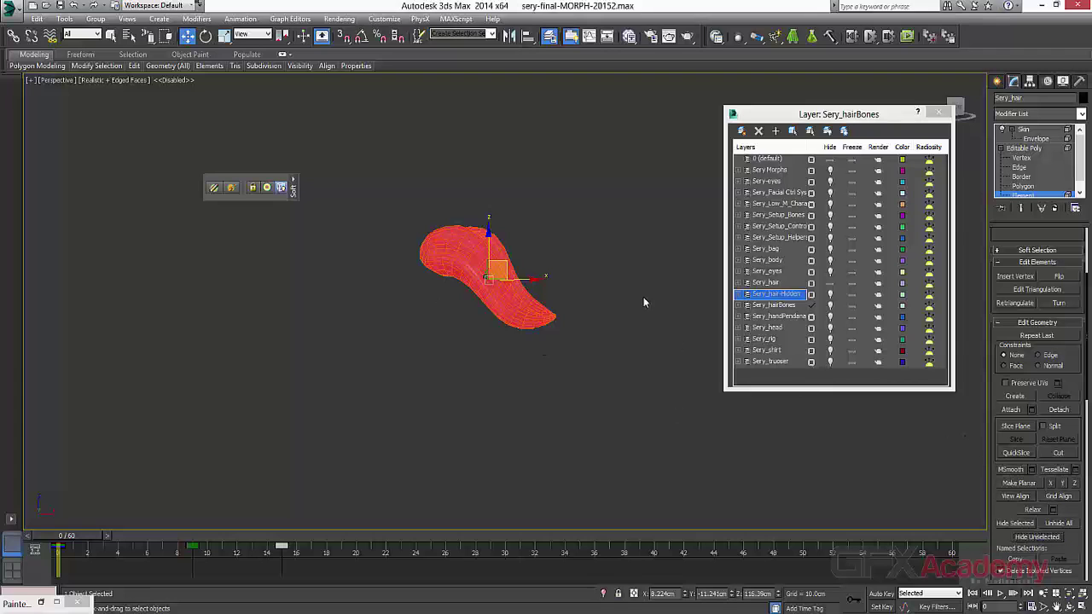
# - Unhide all hair elements, select another strand's element and hide everything unselected to isolate it
pyautogui.click(1048, 525)
pyautogui.click(484, 298)
pyautogui.click(1036, 536)
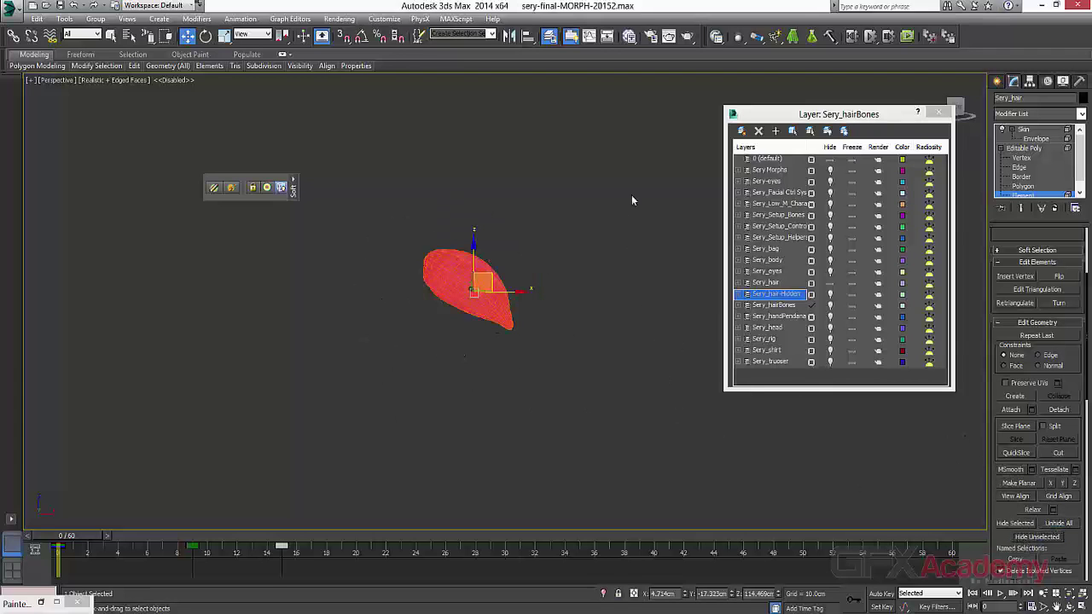
# - Enter the Skin modifier's Envelope level, play the animation to check the strand's deformation and return to frame 0
pyautogui.click(1035, 139)
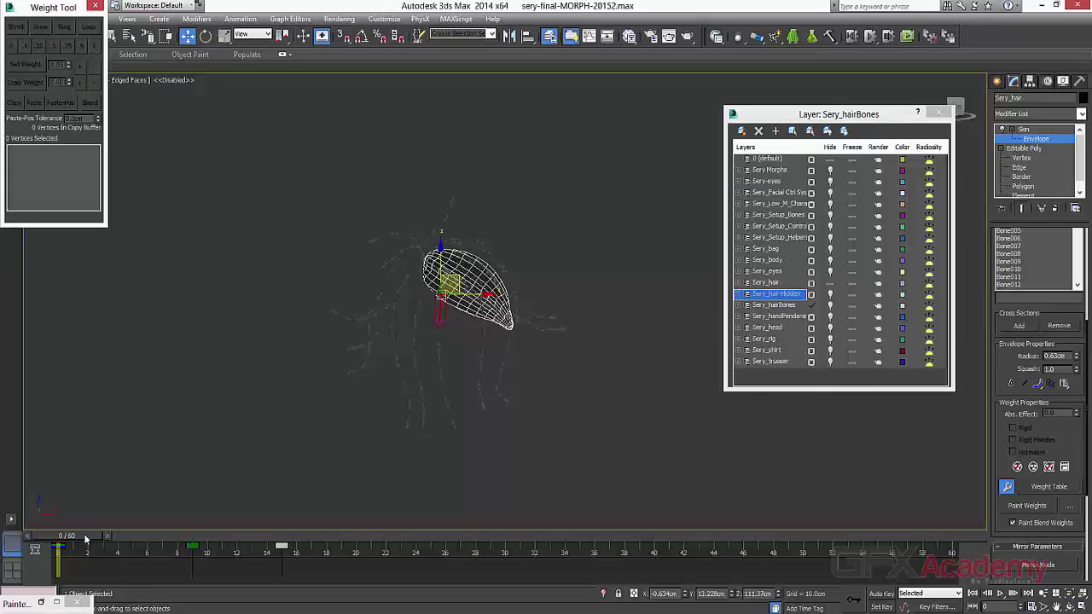
pyautogui.moveTo(86, 536); pyautogui.dragTo(112, 546)
pyautogui.click(999, 594)
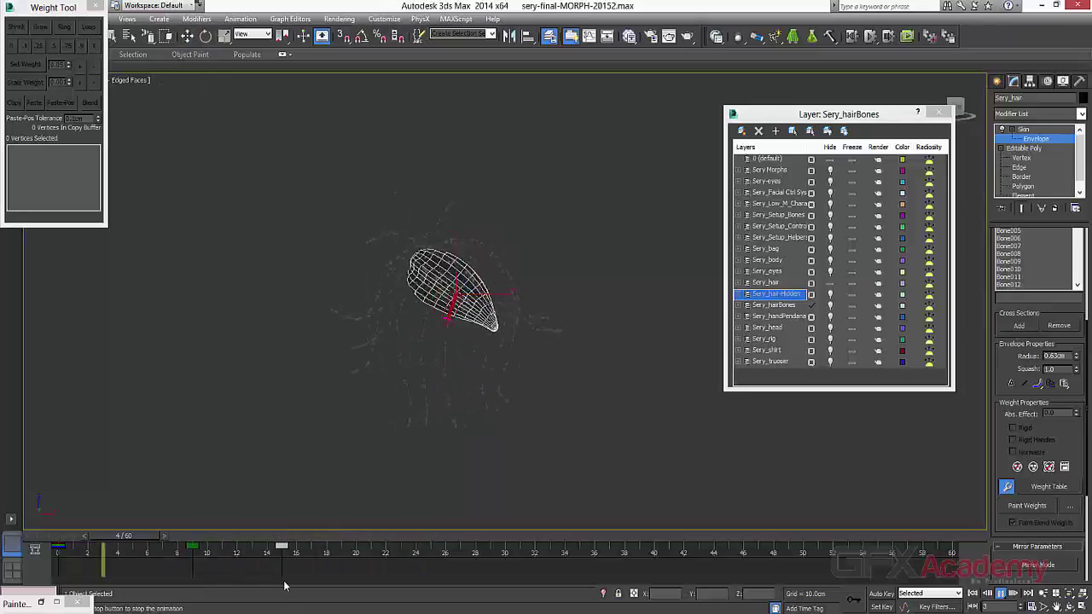
pyautogui.press('Home')
# - Select the Bone028 envelope and give all vertices at the strand's thick root end a weight of 1
pyautogui.keyDown('alt'); pyautogui.moveTo(341, 328); pyautogui.dragTo(412, 350, button='middle'); pyautogui.keyUp('alt')
pyautogui.scroll(5, 412, 351)
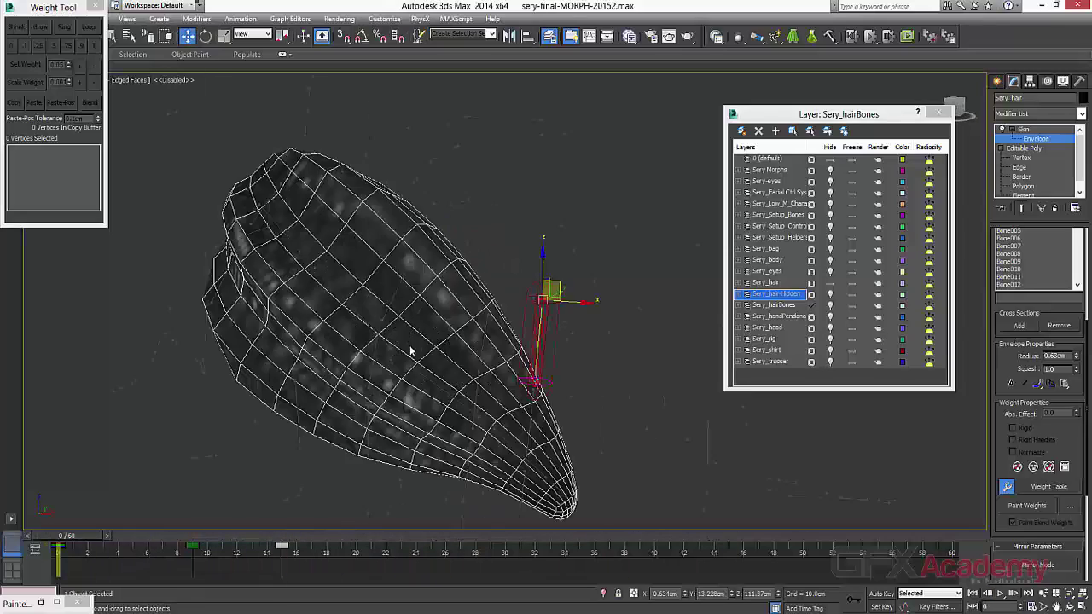
pyautogui.keyDown('alt'); pyautogui.moveTo(292, 321); pyautogui.dragTo(560, 476, button='middle'); pyautogui.keyUp('alt')
pyautogui.click(490, 414)
pyautogui.keyDown('alt'); pyautogui.moveTo(490, 413); pyautogui.dragTo(421, 381, button='middle'); pyautogui.keyUp('alt')
pyautogui.scroll(-4, 421, 380)
pyautogui.moveTo(431, 343); pyautogui.dragTo(428, 312)
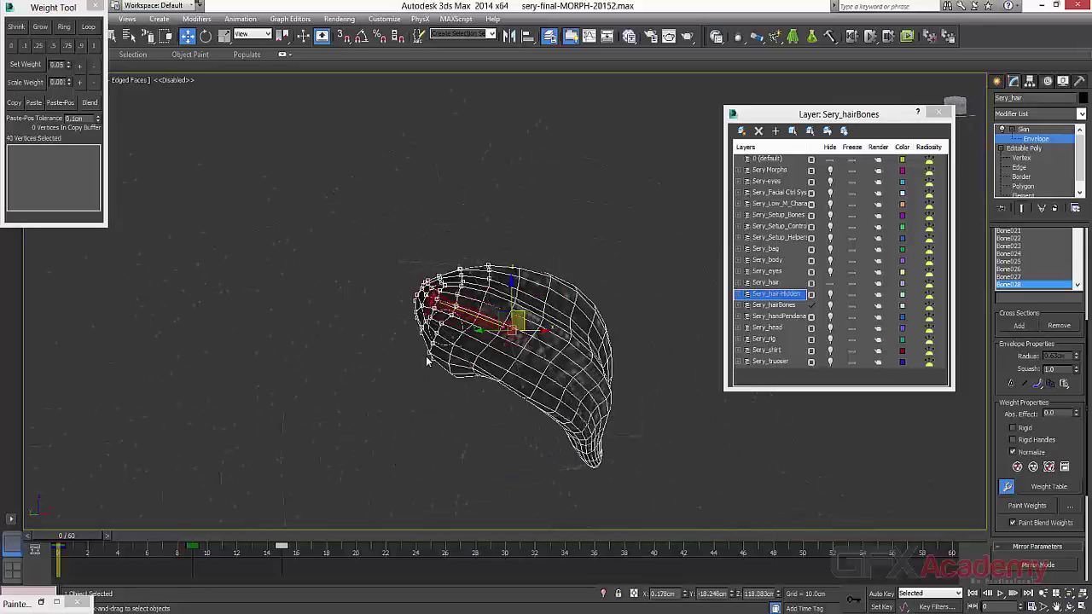
pyautogui.keyDown('alt'); pyautogui.moveTo(447, 378); pyautogui.dragTo(564, 303, button='middle'); pyautogui.keyUp('alt')
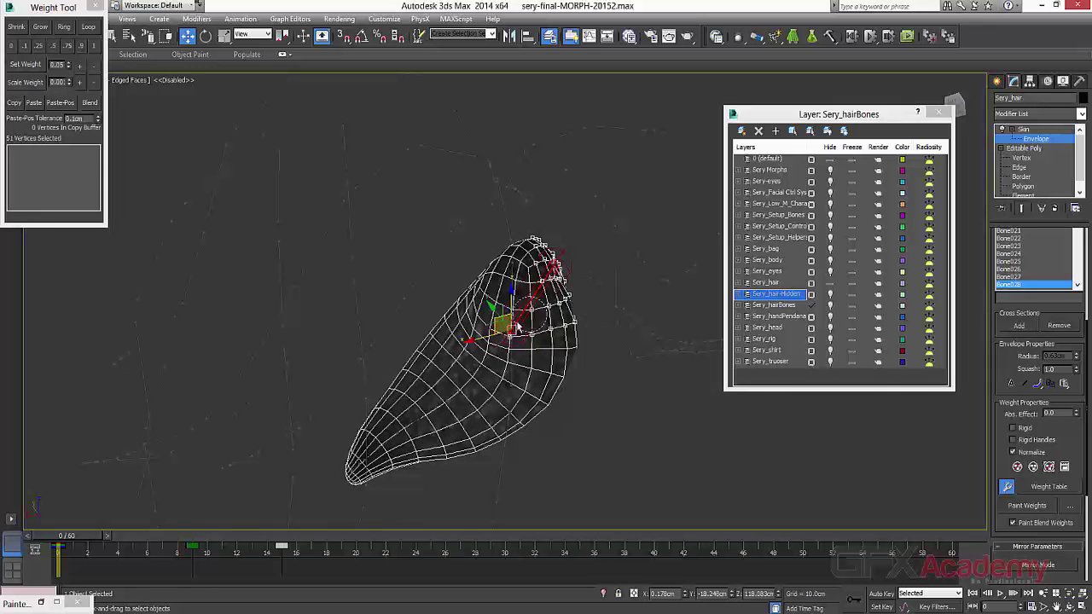
pyautogui.keyDown('ctrl'); pyautogui.moveTo(500, 257); pyautogui.dragTo(529, 292); pyautogui.keyUp('ctrl')
pyautogui.keyDown('alt'); pyautogui.moveTo(444, 346); pyautogui.dragTo(525, 447, button='middle'); pyautogui.keyUp('alt')
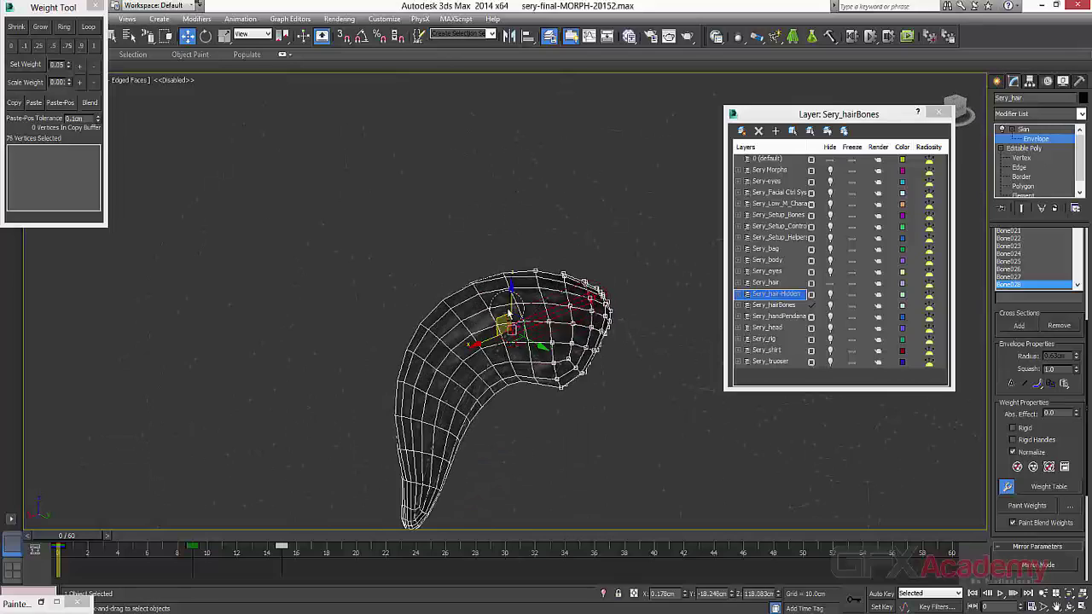
pyautogui.keyDown('ctrl'); pyautogui.click(594, 309); pyautogui.keyUp('ctrl')
pyautogui.keyDown('alt'); pyautogui.moveTo(594, 310); pyautogui.dragTo(276, 278, button='middle'); pyautogui.keyUp('alt')
pyautogui.click(93, 46)
# - Select the Bone029 envelope and give the vertex loops around the strand's middle full weight
pyautogui.keyDown('alt'); pyautogui.moveTo(300, 234); pyautogui.dragTo(500, 370, button='middle'); pyautogui.keyUp('alt')
pyautogui.scroll(4, 500, 370)
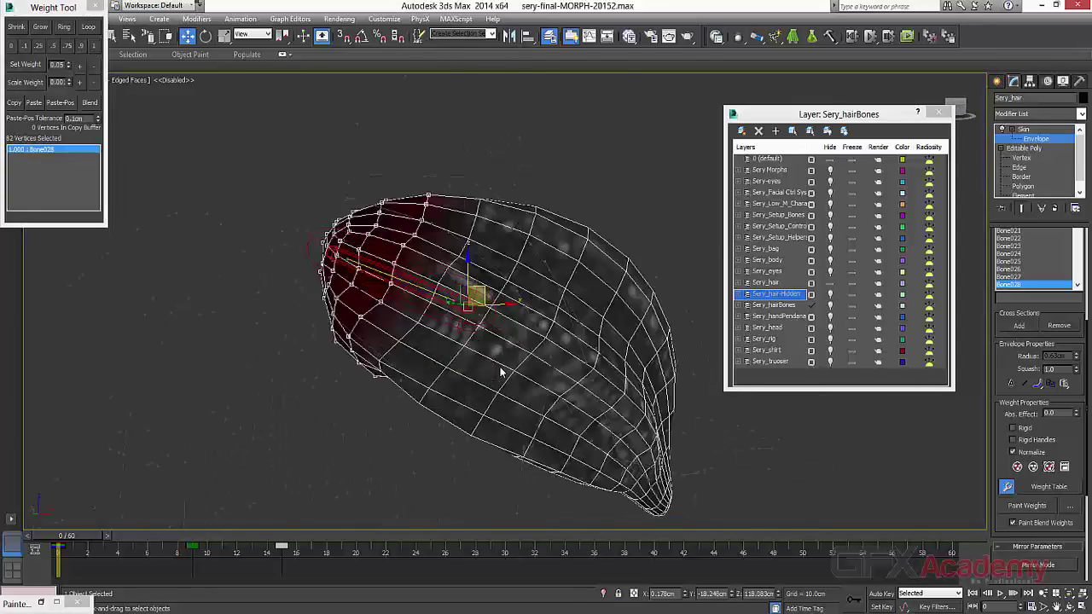
pyautogui.scroll(-2, 522, 335)
pyautogui.keyDown('alt'); pyautogui.moveTo(522, 335); pyautogui.dragTo(510, 346, button='middle'); pyautogui.keyUp('alt')
pyautogui.click(497, 300)
pyautogui.keyDown('alt'); pyautogui.moveTo(496, 300); pyautogui.dragTo(436, 370, button='middle'); pyautogui.keyUp('alt')
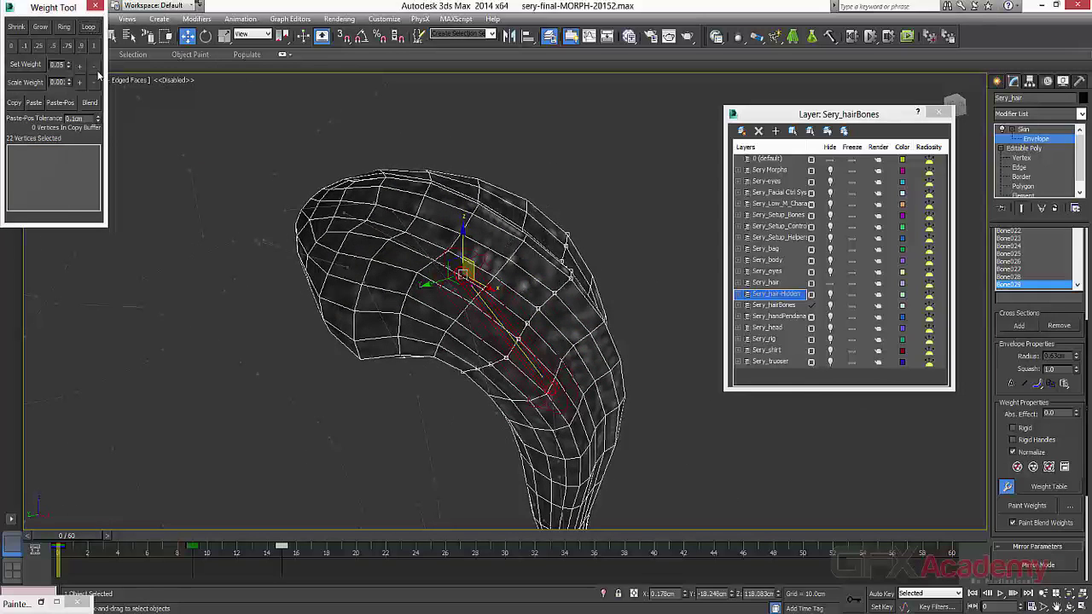
pyautogui.click(94, 47)
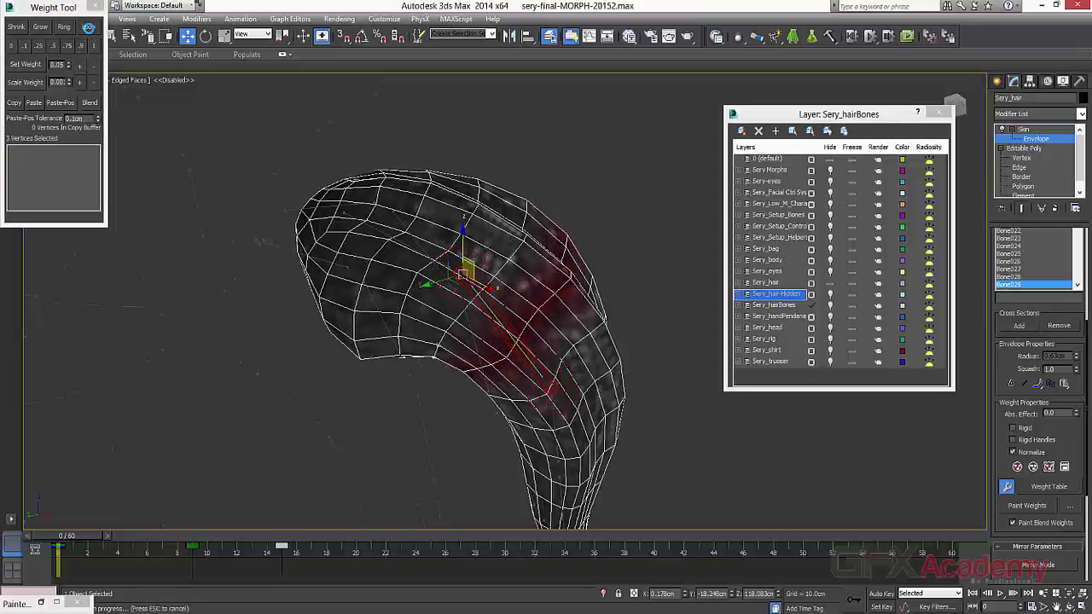
pyautogui.click(54, 49)
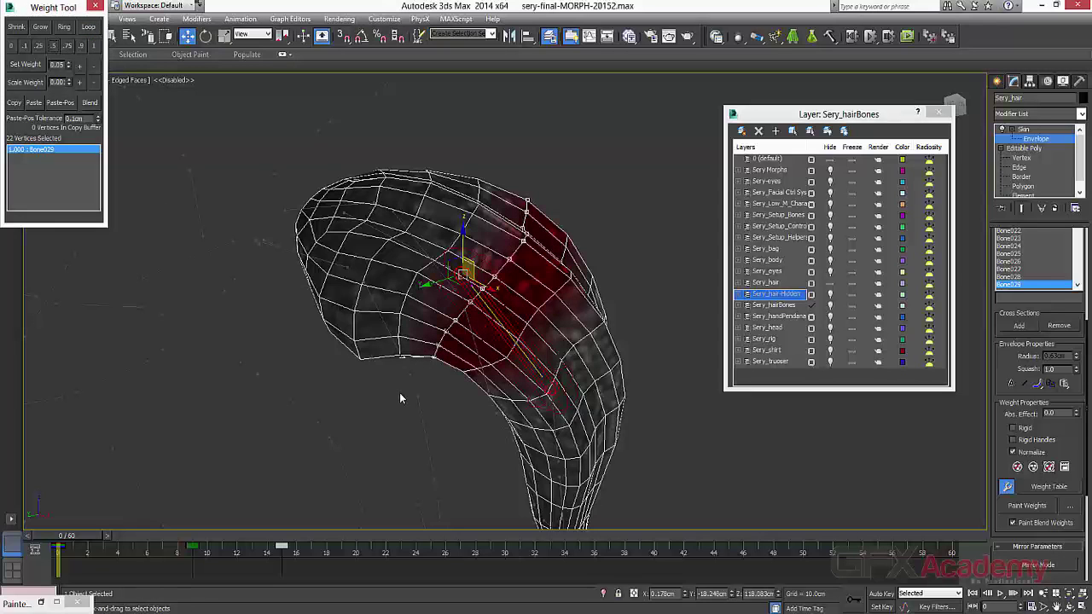
# - Blend Bone028 into the middle section by weighting the two transition loops 0.5 and 0.1
pyautogui.click(27, 46)
pyautogui.click(399, 238)
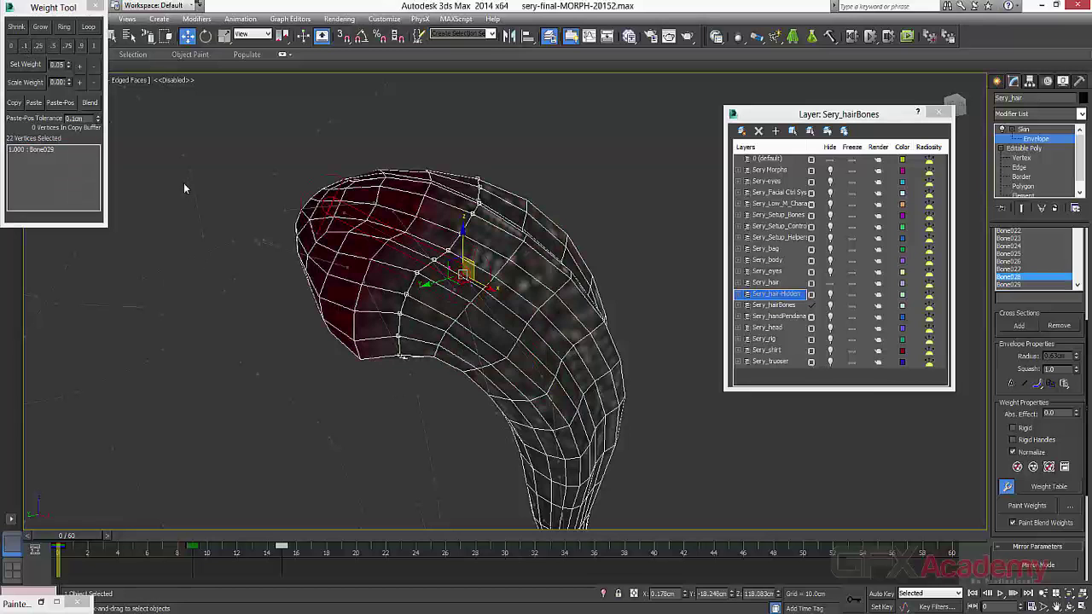
pyautogui.moveTo(442, 373); pyautogui.dragTo(417, 335)
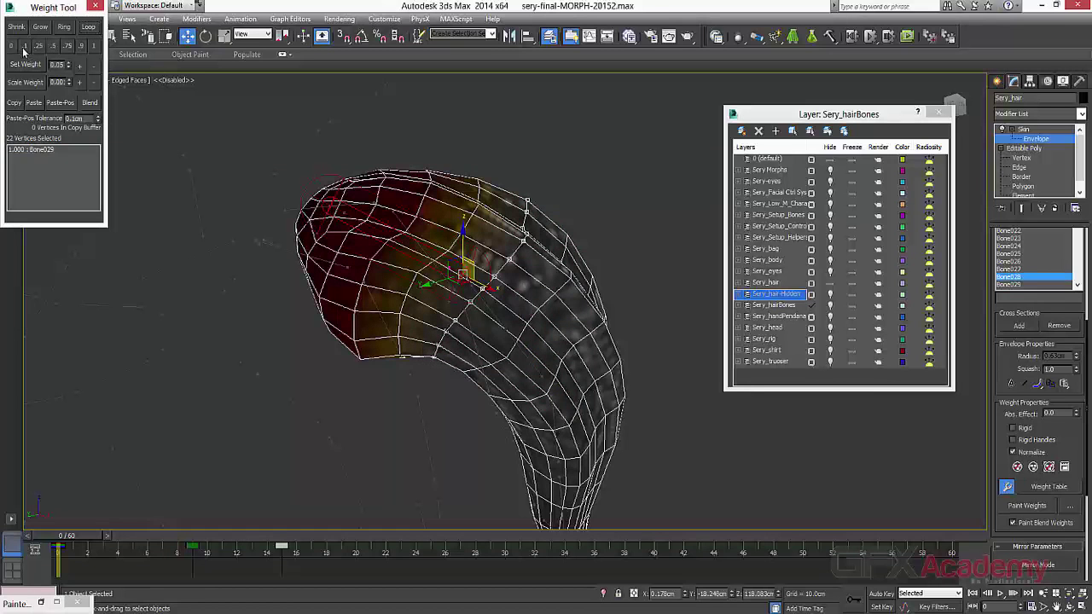
# - Reselect Bone029 and give it a slight influence on the vertex loop on the root side of the transition
pyautogui.click(527, 359)
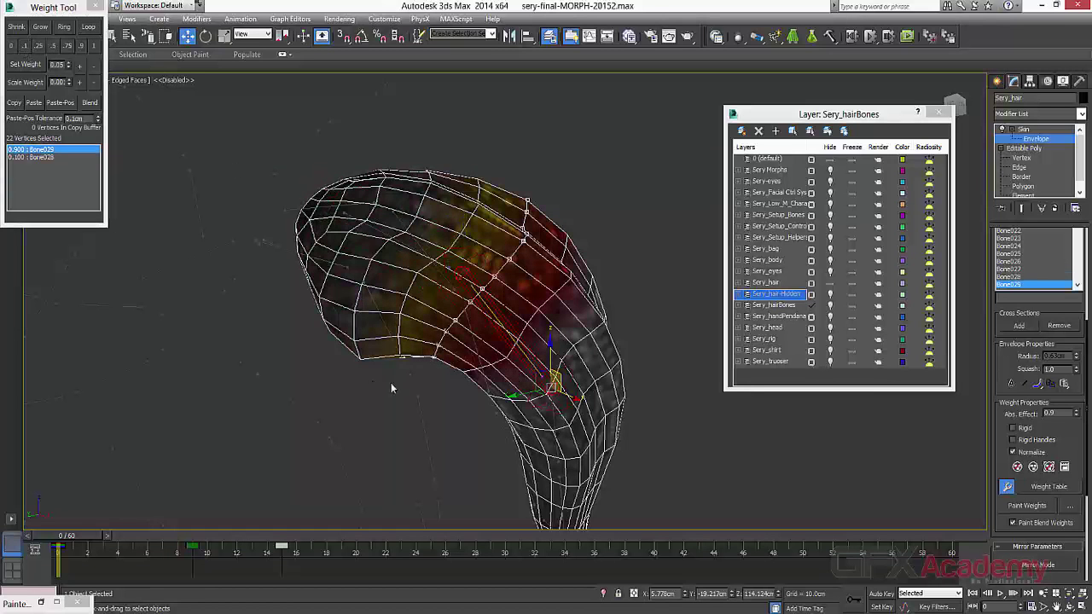
pyautogui.keyDown('alt'); pyautogui.moveTo(390, 383); pyautogui.dragTo(411, 400, button='middle'); pyautogui.keyUp('alt')
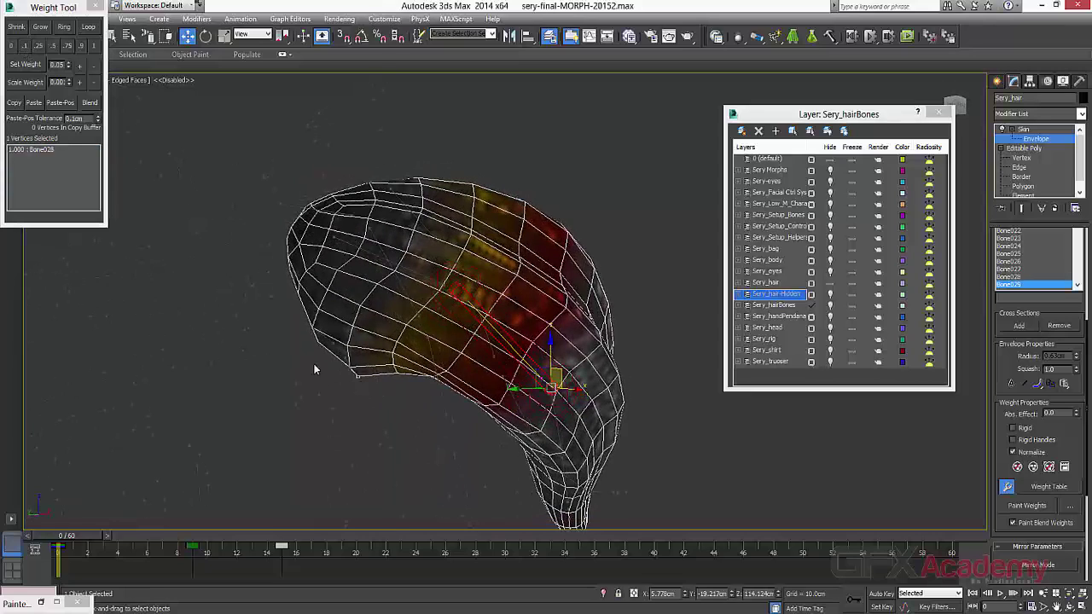
pyautogui.click(78, 29)
# - Extend Bone029's full weight of 1 over the following vertex loops towards the tip
pyautogui.moveTo(391, 303); pyautogui.dragTo(243, 175, button='middle')
pyautogui.keyDown('alt'); pyautogui.moveTo(338, 227); pyautogui.dragTo(331, 281, button='middle'); pyautogui.keyUp('alt')
pyautogui.keyDown('alt'); pyautogui.moveTo(319, 330); pyautogui.dragTo(302, 333, button='middle'); pyautogui.keyUp('alt')
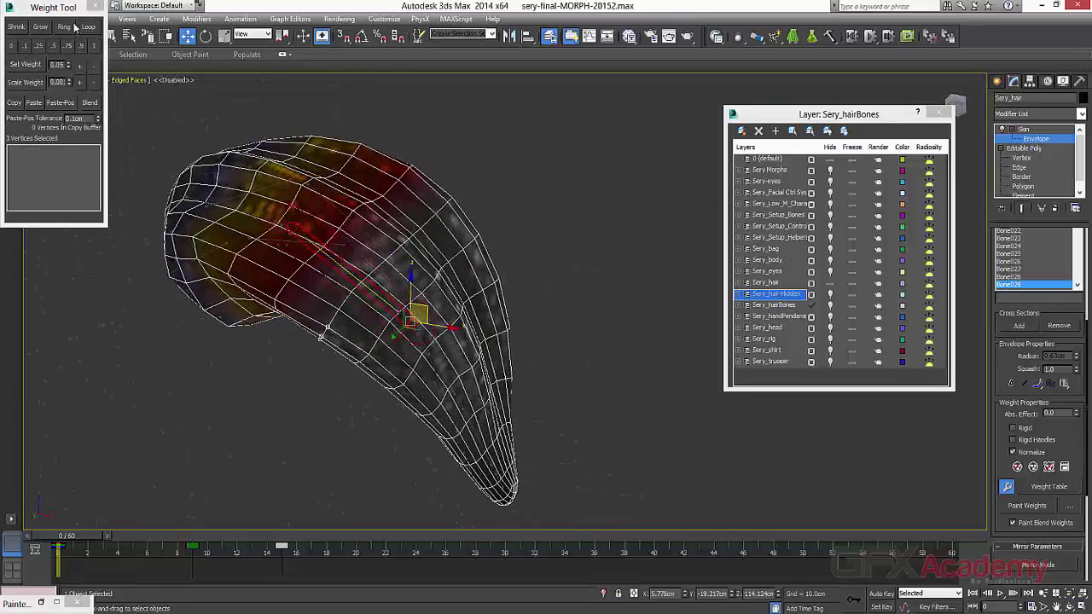
pyautogui.click(82, 28)
pyautogui.click(93, 46)
pyautogui.click(353, 360)
pyautogui.click(50, 45)
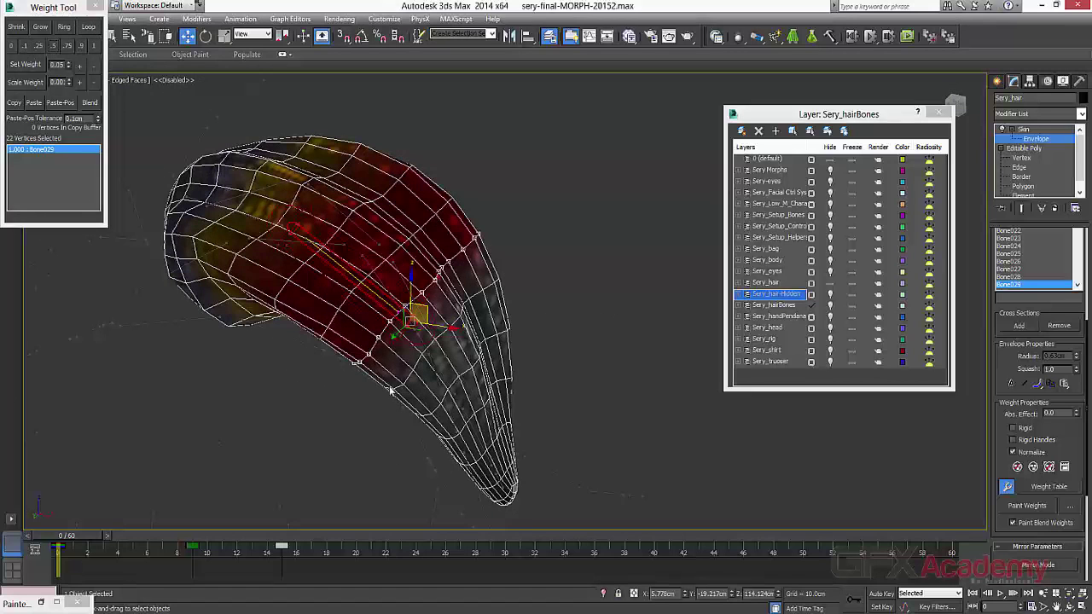
# - Select the Bone030 envelope and weight the transition loops from Bone029 at 0.5 and 0.1
pyautogui.click(88, 29)
pyautogui.click(439, 382)
pyautogui.keyDown('alt'); pyautogui.moveTo(440, 381); pyautogui.dragTo(345, 415, button='middle'); pyautogui.keyUp('alt')
pyautogui.click(54, 49)
pyautogui.moveTo(319, 429); pyautogui.dragTo(285, 392)
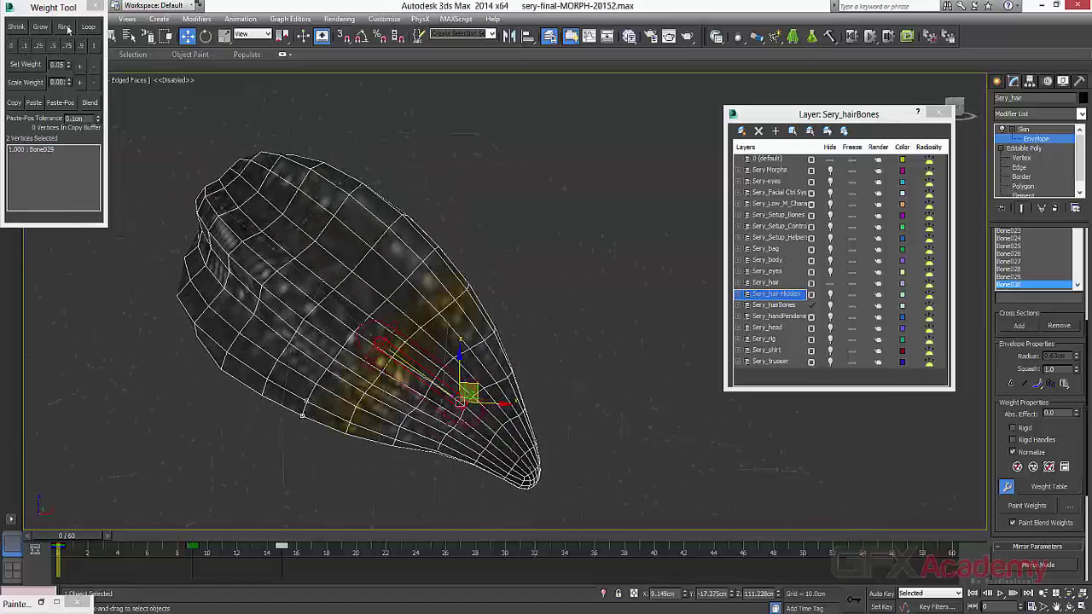
pyautogui.click(88, 28)
pyautogui.click(24, 46)
# - Give Bone030 a weight of 1 on the successive vertex loops between the transition and the tip
pyautogui.moveTo(406, 462); pyautogui.dragTo(380, 435)
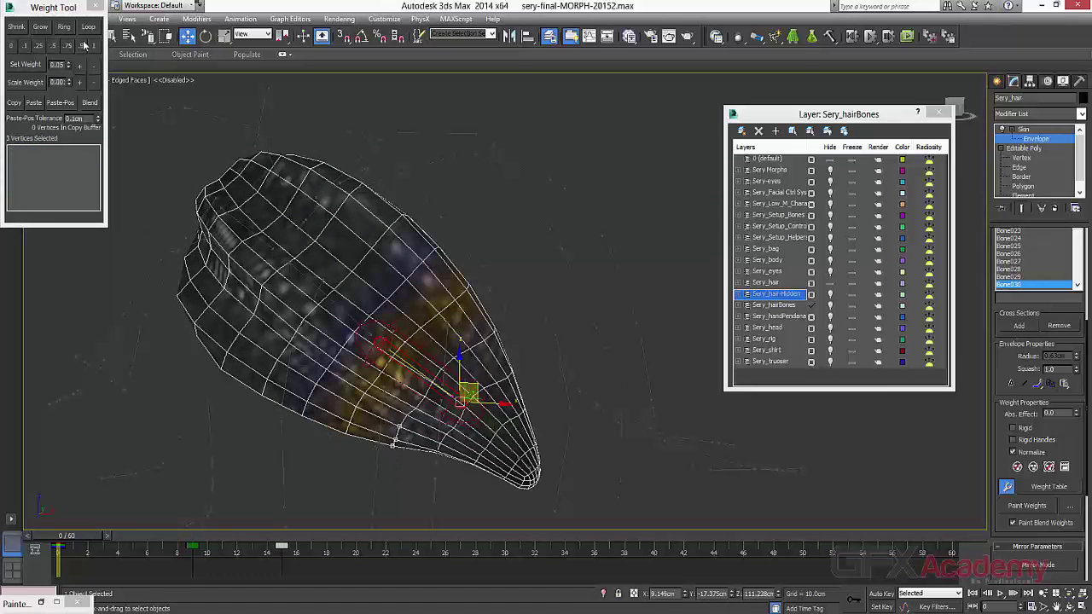
pyautogui.click(89, 28)
pyautogui.click(93, 46)
pyautogui.keyDown('alt'); pyautogui.moveTo(380, 465); pyautogui.dragTo(423, 474, button='middle'); pyautogui.keyUp('alt')
pyautogui.click(89, 28)
pyautogui.click(94, 46)
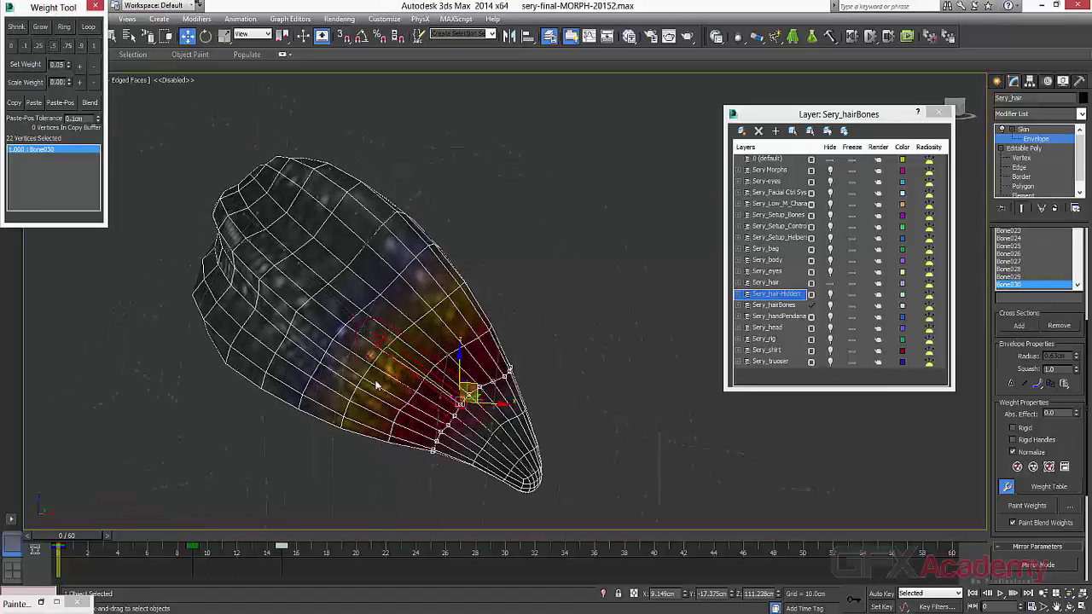
pyautogui.moveTo(460, 480); pyautogui.dragTo(469, 467)
pyautogui.click(88, 28)
pyautogui.click(23, 47)
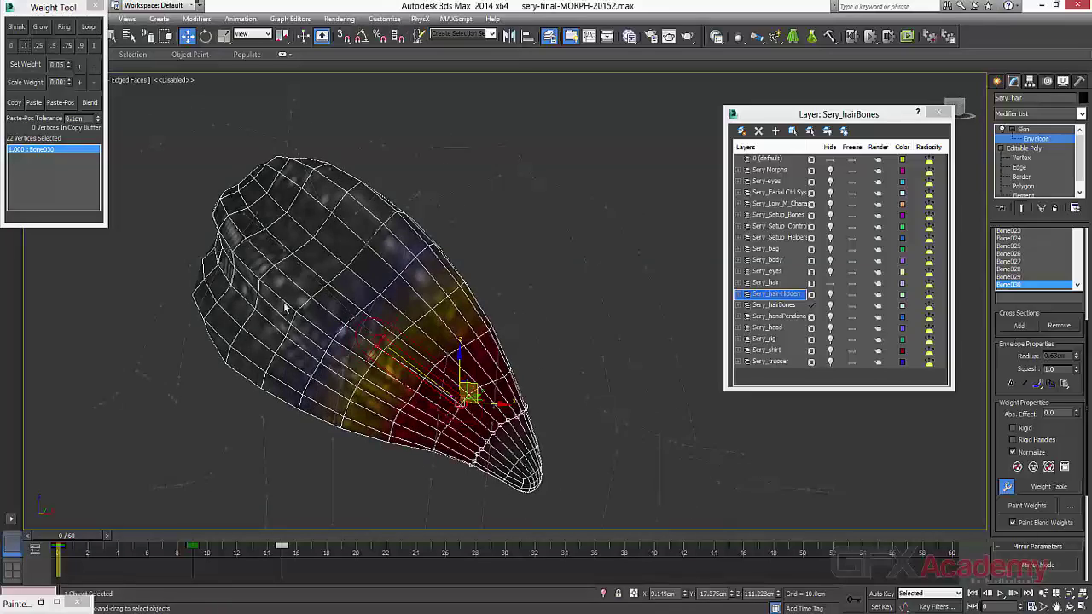
# - Give Bone029 a weight of 0.1 on the first loop past the transition and reselect Bone030
pyautogui.keyDown('alt'); pyautogui.moveTo(286, 307); pyautogui.dragTo(319, 338, button='middle'); pyautogui.keyUp('alt')
pyautogui.click(337, 303)
pyautogui.click(447, 400)
pyautogui.keyDown('alt'); pyautogui.moveTo(438, 429); pyautogui.dragTo(466, 450, button='middle'); pyautogui.keyUp('alt')
pyautogui.moveTo(467, 451); pyautogui.dragTo(435, 411, button='middle')
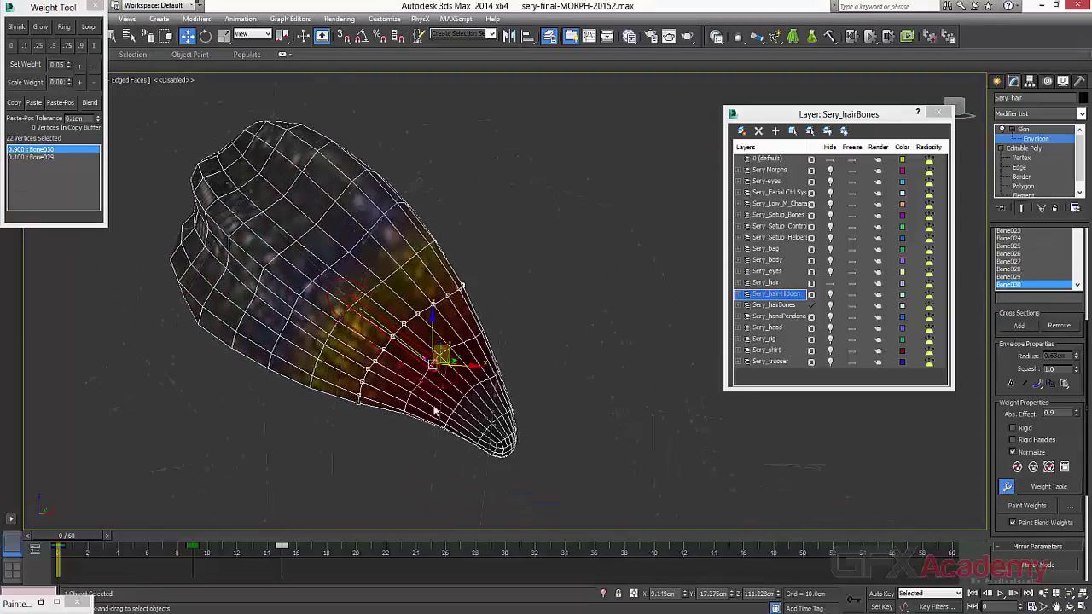
# - Select all vertices at the strand's tip from both sides and weight them fully to Bone030
pyautogui.moveTo(471, 416); pyautogui.dragTo(528, 462)
pyautogui.keyDown('alt'); pyautogui.moveTo(528, 452); pyautogui.dragTo(325, 412, button='middle'); pyautogui.keyUp('alt')
pyautogui.keyDown('ctrl'); pyautogui.moveTo(325, 412); pyautogui.dragTo(397, 473); pyautogui.keyUp('ctrl')
pyautogui.keyDown('alt'); pyautogui.moveTo(398, 473); pyautogui.dragTo(559, 477, button='middle'); pyautogui.keyUp('alt')
pyautogui.click(24, 48)
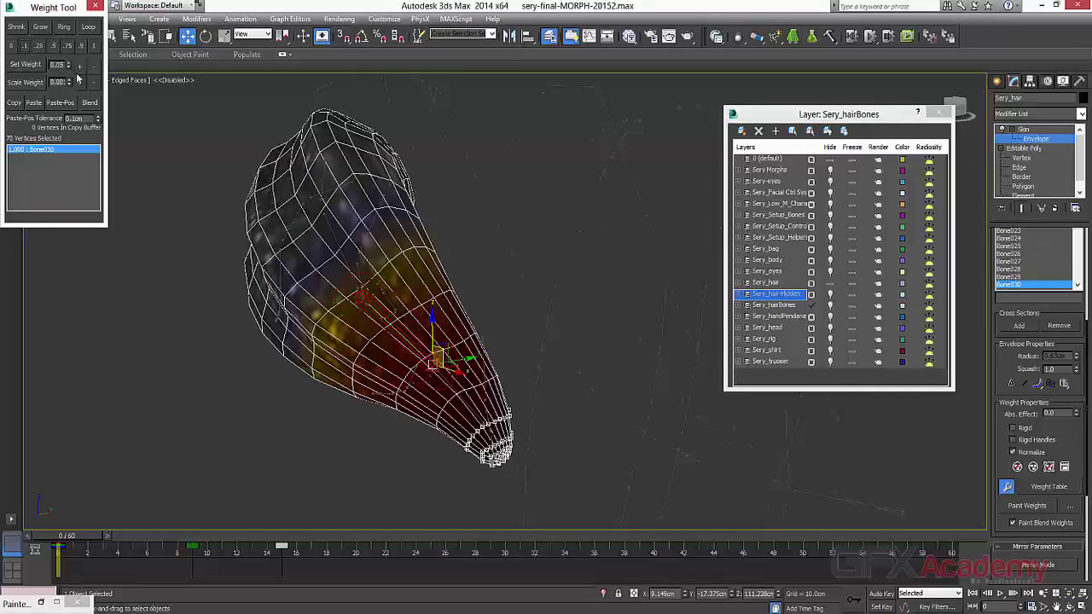
pyautogui.keyDown('alt'); pyautogui.moveTo(254, 197); pyautogui.dragTo(317, 303, button='middle'); pyautogui.keyUp('alt')
# - Select the Bone031 envelope, assign the tip fully to it and weight the adjoining loops 0.5 and 0.1
pyautogui.click(463, 397)
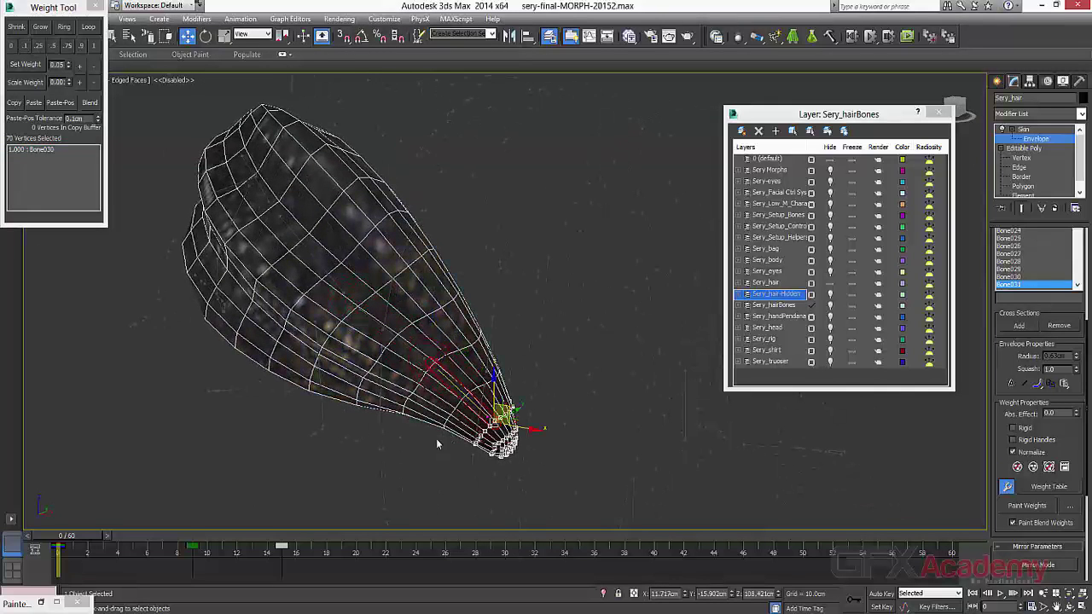
pyautogui.moveTo(437, 445); pyautogui.dragTo(457, 405)
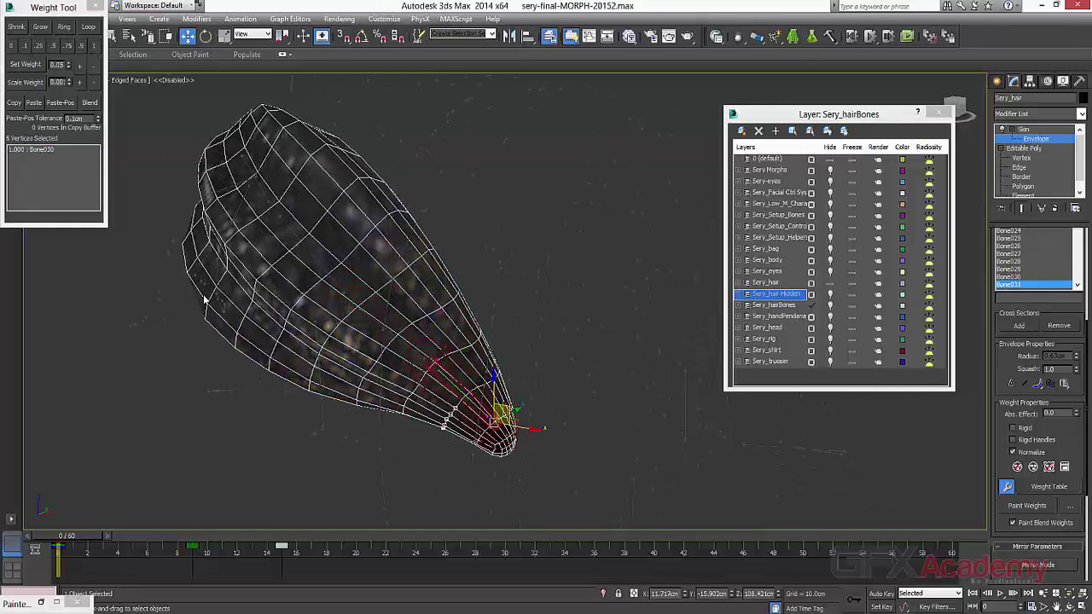
pyautogui.click(53, 47)
pyautogui.moveTo(395, 439); pyautogui.dragTo(418, 386)
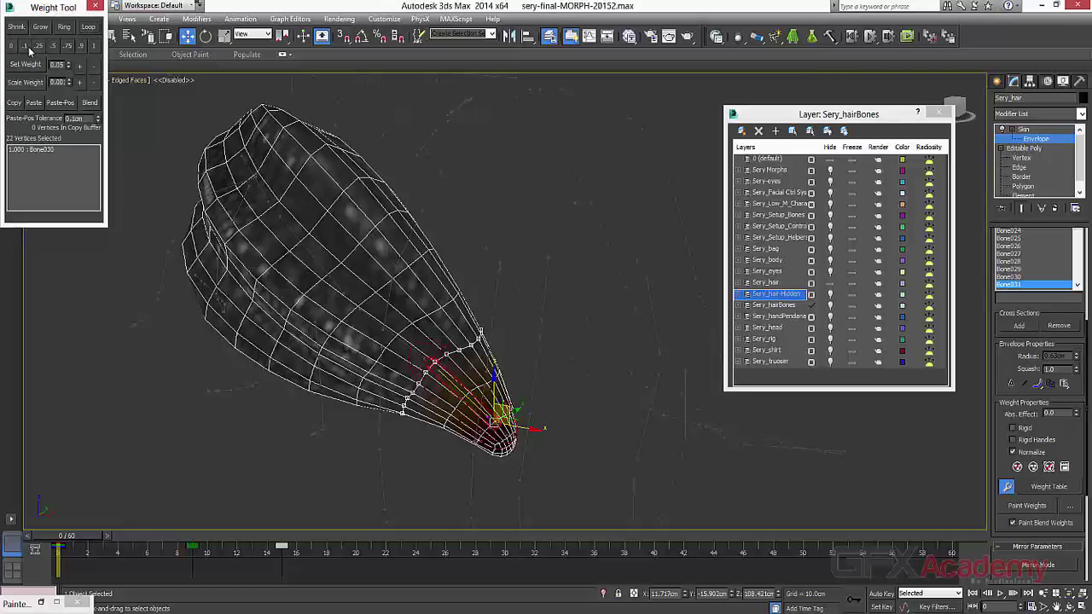
# - Select Bone030 and set its weight on the strand's tip vertices to 0.1
pyautogui.click(418, 356)
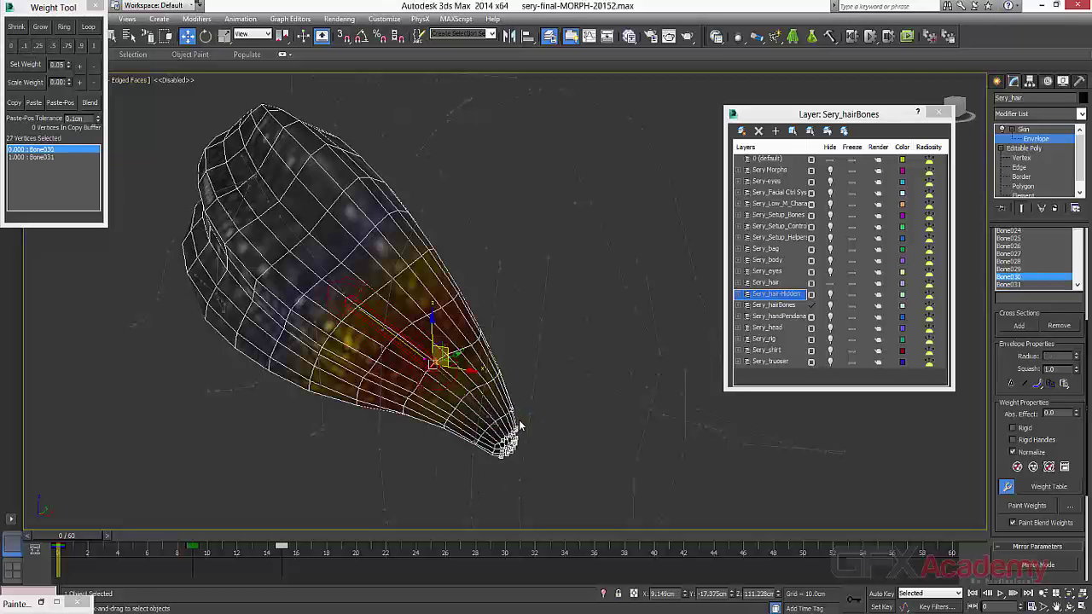
pyautogui.keyDown('alt'); pyautogui.moveTo(548, 475); pyautogui.dragTo(416, 497, button='middle'); pyautogui.keyUp('alt')
pyautogui.click(25, 46)
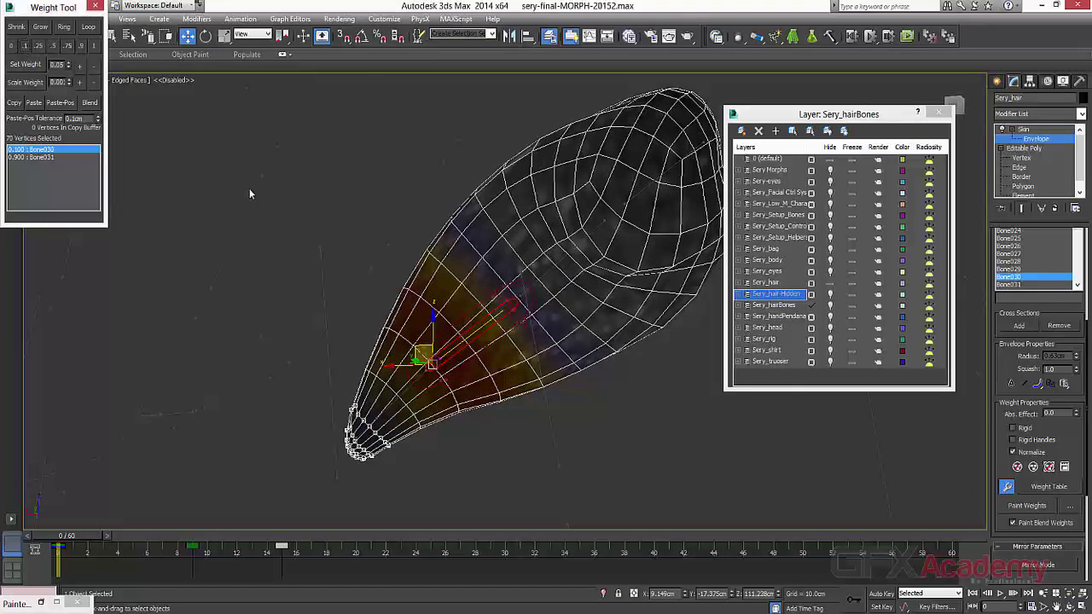
# - Turn on Paint Weights for Bone030, go over its influence on the strand from several sides and leave paint mode
pyautogui.keyDown('alt'); pyautogui.moveTo(256, 299); pyautogui.dragTo(431, 397, button='middle'); pyautogui.keyUp('alt')
pyautogui.moveTo(1008, 312); pyautogui.dragTo(1008, 153)
pyautogui.click(1026, 373)
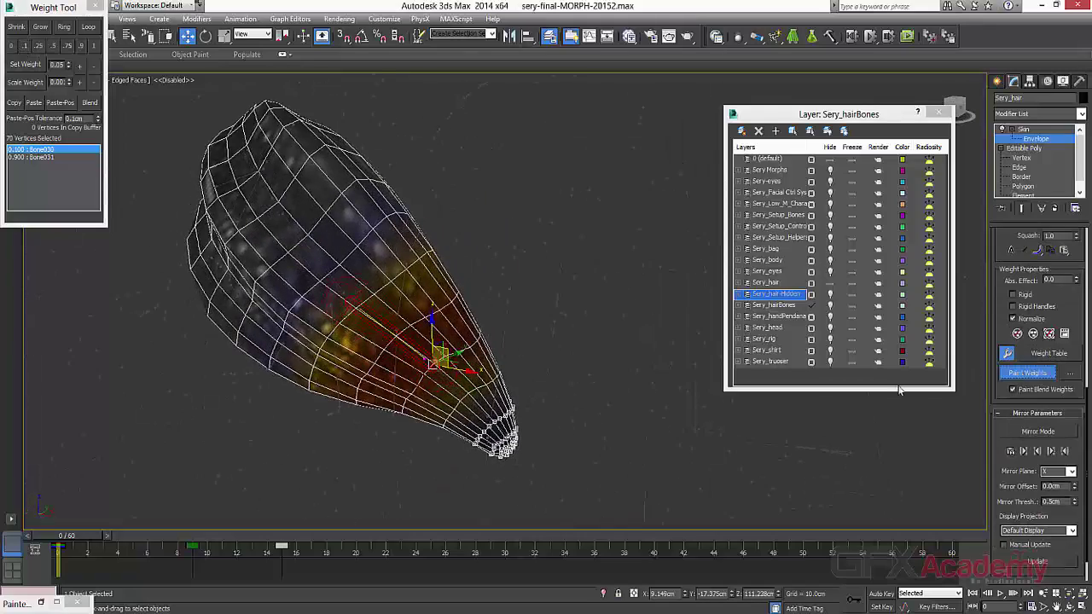
pyautogui.scroll(-3, 622, 435)
pyautogui.keyDown('alt'); pyautogui.moveTo(607, 424); pyautogui.dragTo(473, 428, button='middle'); pyautogui.keyUp('alt')
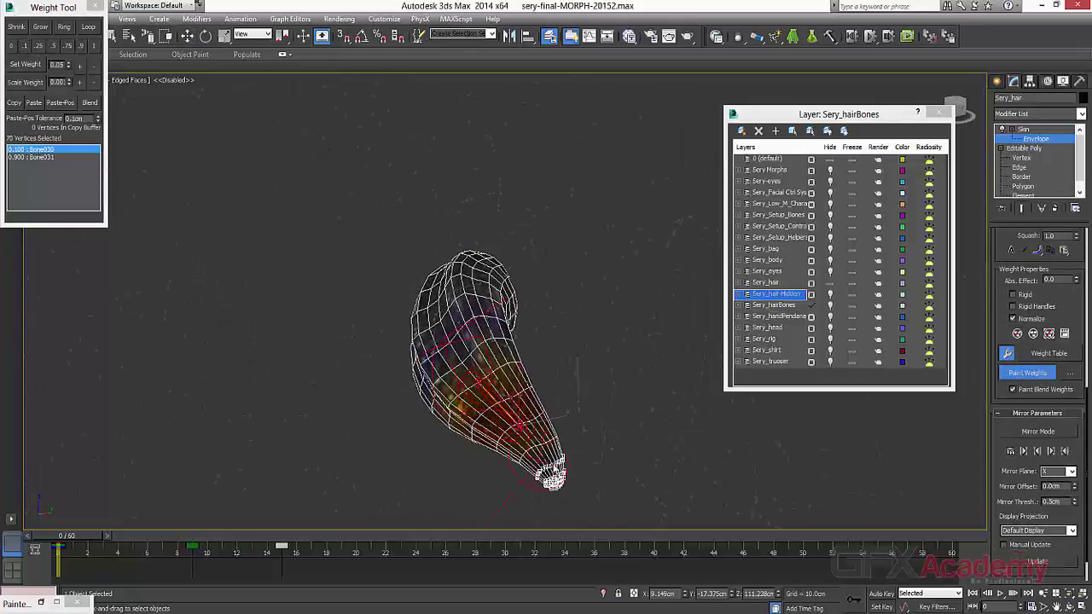
pyautogui.keyDown('alt'); pyautogui.moveTo(552, 476); pyautogui.dragTo(526, 335, button='middle'); pyautogui.keyUp('alt')
pyautogui.keyDown('alt'); pyautogui.moveTo(614, 406); pyautogui.dragTo(493, 407, button='middle'); pyautogui.keyUp('alt')
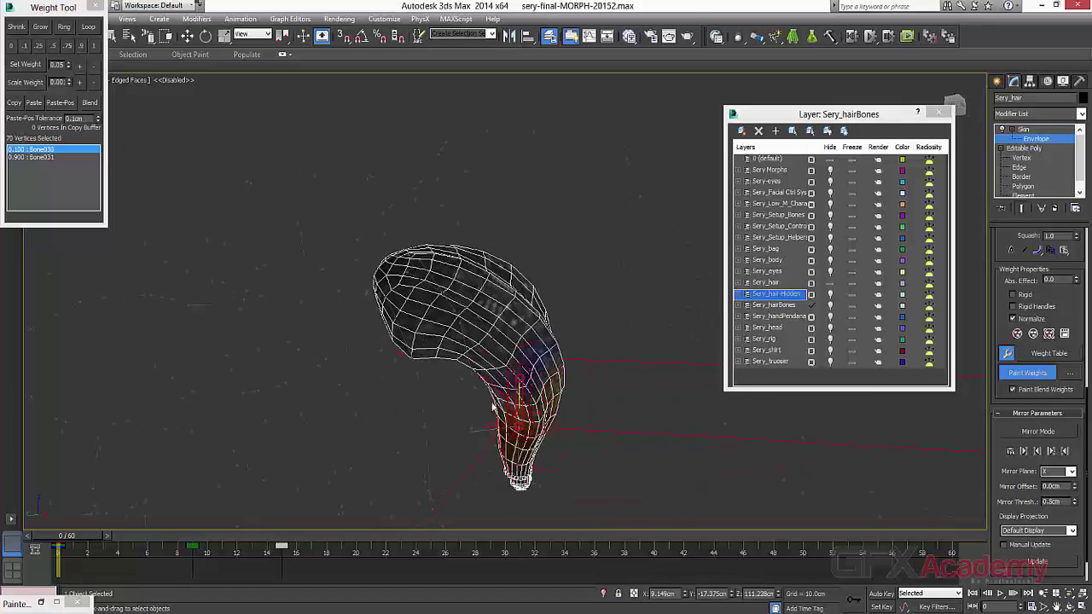
pyautogui.moveTo(592, 361)
pyautogui.keyDown('alt'); pyautogui.mouseDown(button='middle')
pyautogui.moveTo(470, 410)
pyautogui.moveTo(560, 440)
pyautogui.moveTo(533, 430)
pyautogui.mouseUp(button='middle'); pyautogui.keyUp('alt')
pyautogui.click(1027, 374)
# - Select the Bone029 envelope and give it a weight of 0.1 on the vertex loop near the strand's tip
pyautogui.scroll(3, 452, 367)
pyautogui.click(450, 366)
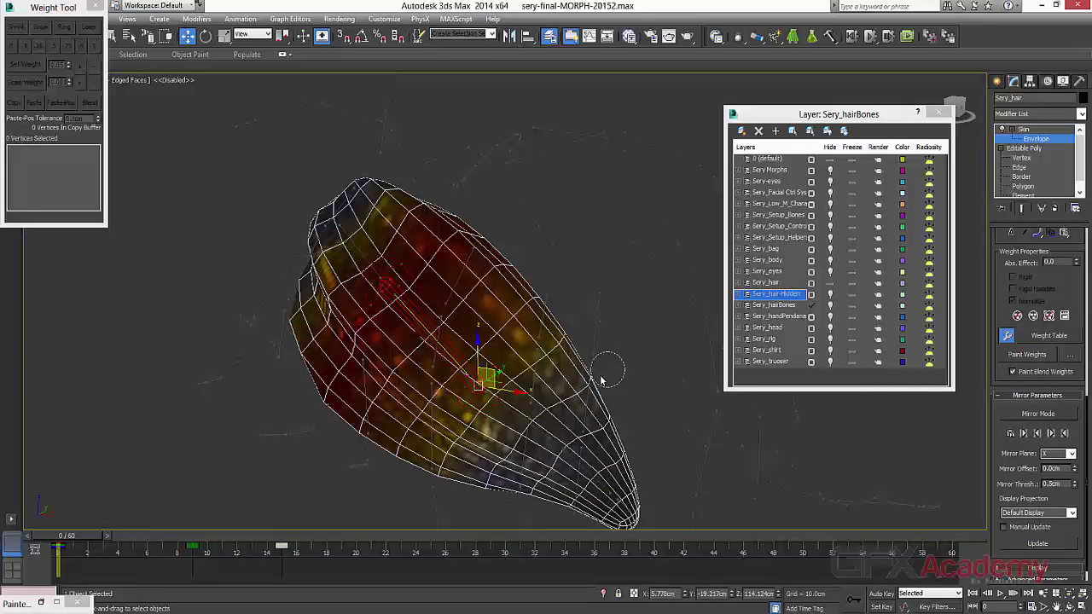
pyautogui.moveTo(601, 380); pyautogui.dragTo(589, 384)
pyautogui.click(91, 29)
pyautogui.scroll(-3, 344, 294)
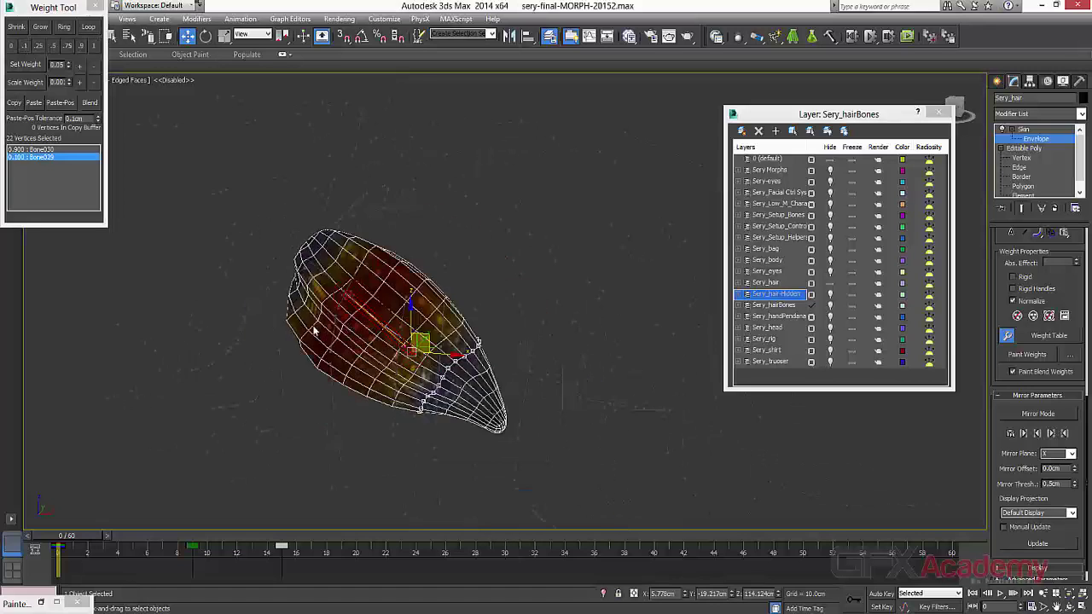
# - Paint-blend Bone029's weights over the strand from several sides and leave paint mode
pyautogui.moveTo(314, 329)
pyautogui.keyDown('alt'); pyautogui.mouseDown(button='middle')
pyautogui.moveTo(371, 333)
pyautogui.moveTo(348, 333)
pyautogui.mouseUp(button='middle'); pyautogui.keyUp('alt')
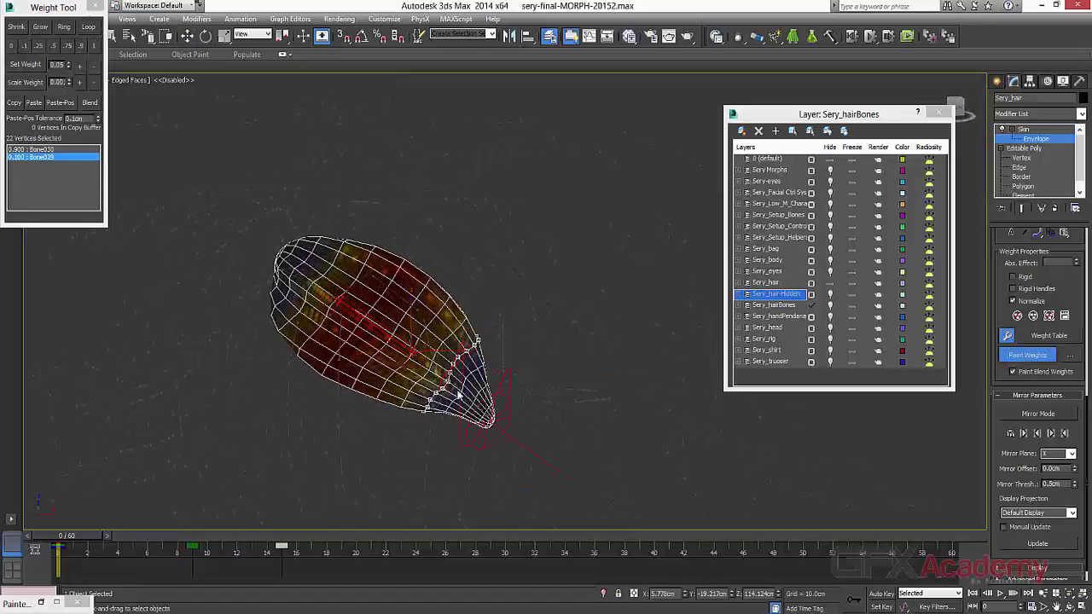
pyautogui.keyDown('alt'); pyautogui.moveTo(530, 356); pyautogui.dragTo(400, 371, button='middle'); pyautogui.keyUp('alt')
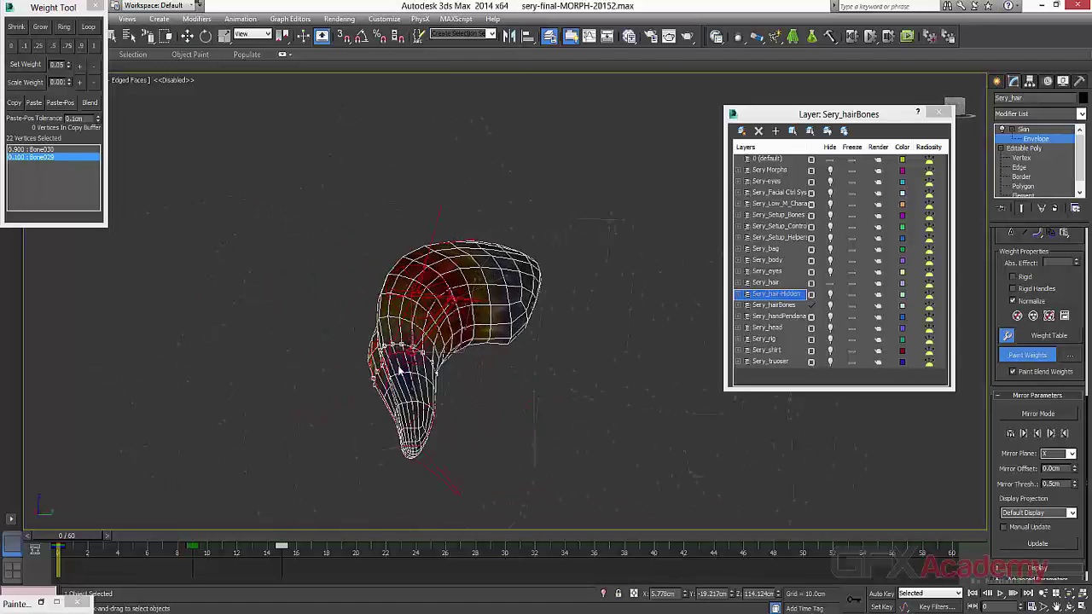
pyautogui.keyDown('alt'); pyautogui.moveTo(537, 305); pyautogui.dragTo(315, 366, button='middle'); pyautogui.keyUp('alt')
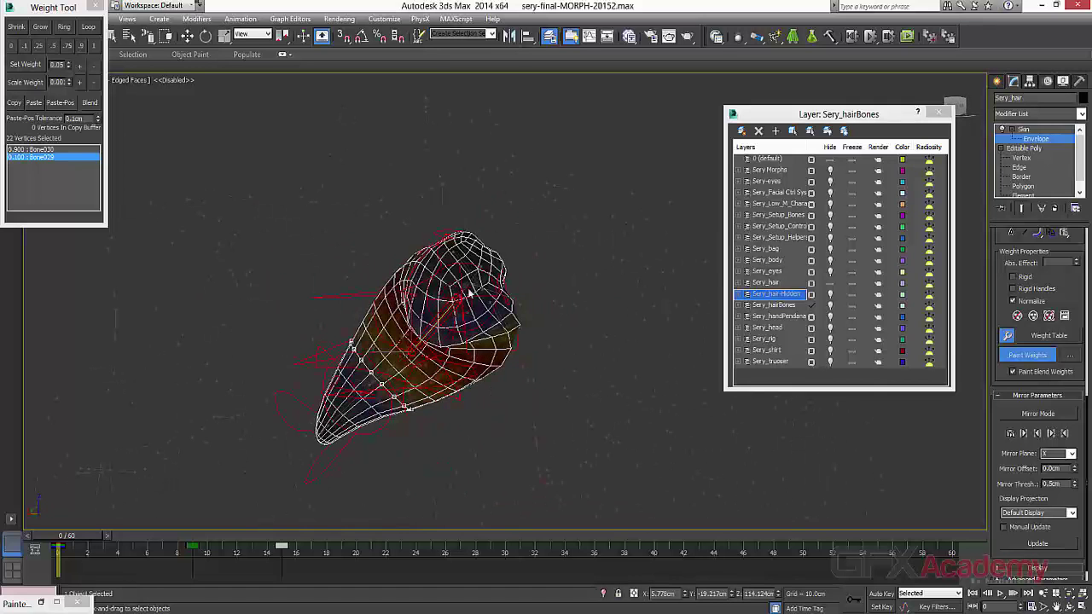
pyautogui.keyDown('alt'); pyautogui.moveTo(470, 294); pyautogui.dragTo(477, 284, button='middle'); pyautogui.keyUp('alt')
pyautogui.moveTo(552, 362)
pyautogui.keyDown('alt'); pyautogui.mouseDown(button='middle')
pyautogui.moveTo(389, 395)
pyautogui.moveTo(393, 328)
pyautogui.moveTo(375, 324)
pyautogui.moveTo(376, 338)
pyautogui.mouseUp(button='middle'); pyautogui.keyUp('alt')
pyautogui.click(1027, 360)
# - Select the Bone028 envelope and give it a weight of 0.1 on the vertex loop around the strand's middle
pyautogui.scroll(3, 322, 300)
pyautogui.click(326, 310)
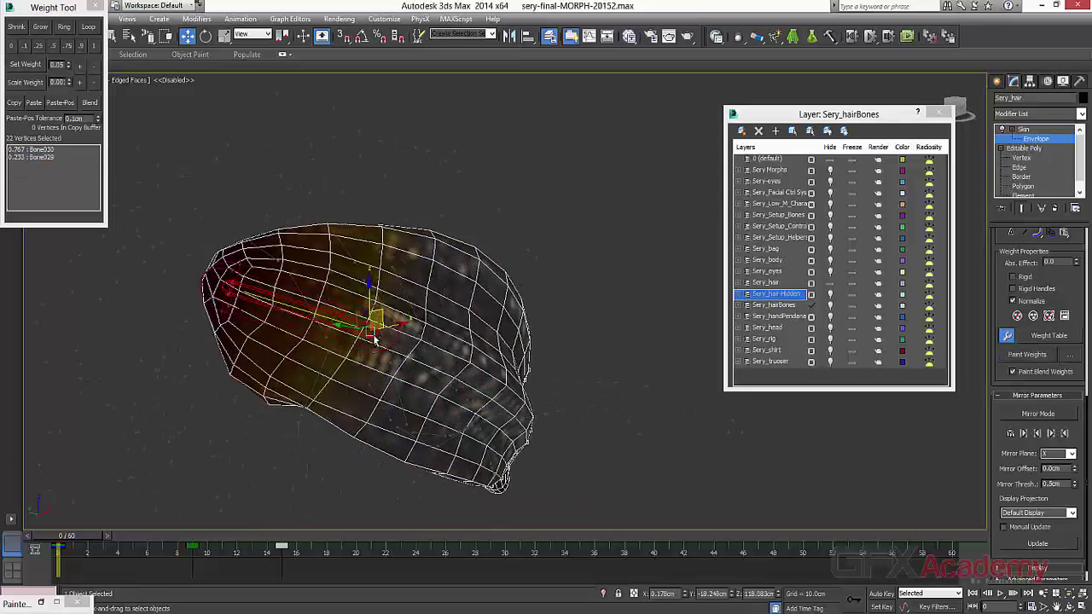
pyautogui.keyDown('alt'); pyautogui.moveTo(452, 273); pyautogui.dragTo(410, 289, button='middle'); pyautogui.keyUp('alt')
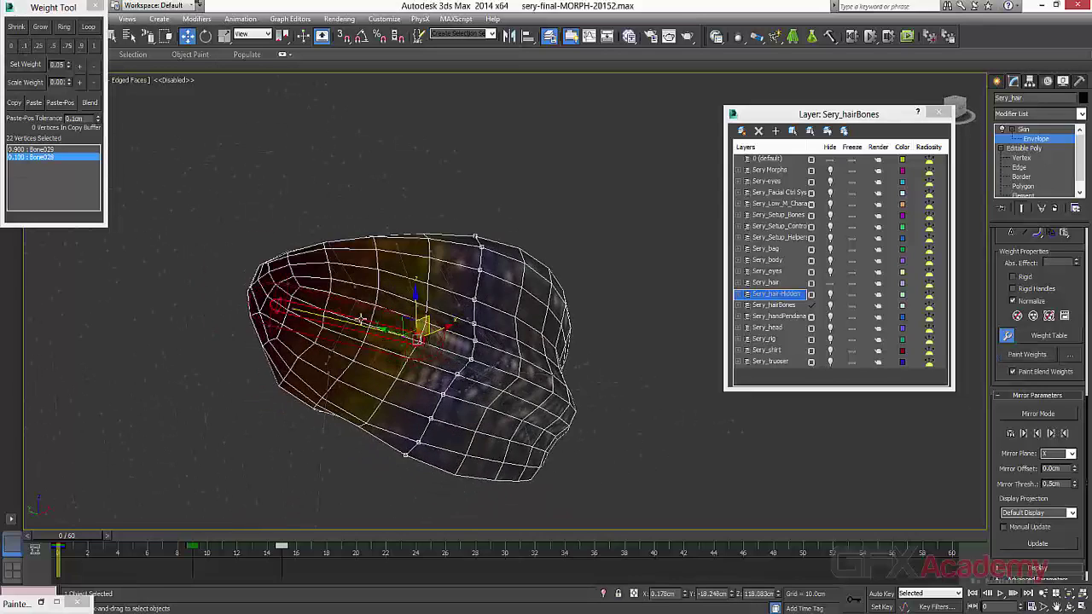
pyautogui.click(395, 294)
# - Paint-blend Bone028's weights around the base half of the strand from several sides
pyautogui.scroll(-3, 395, 294)
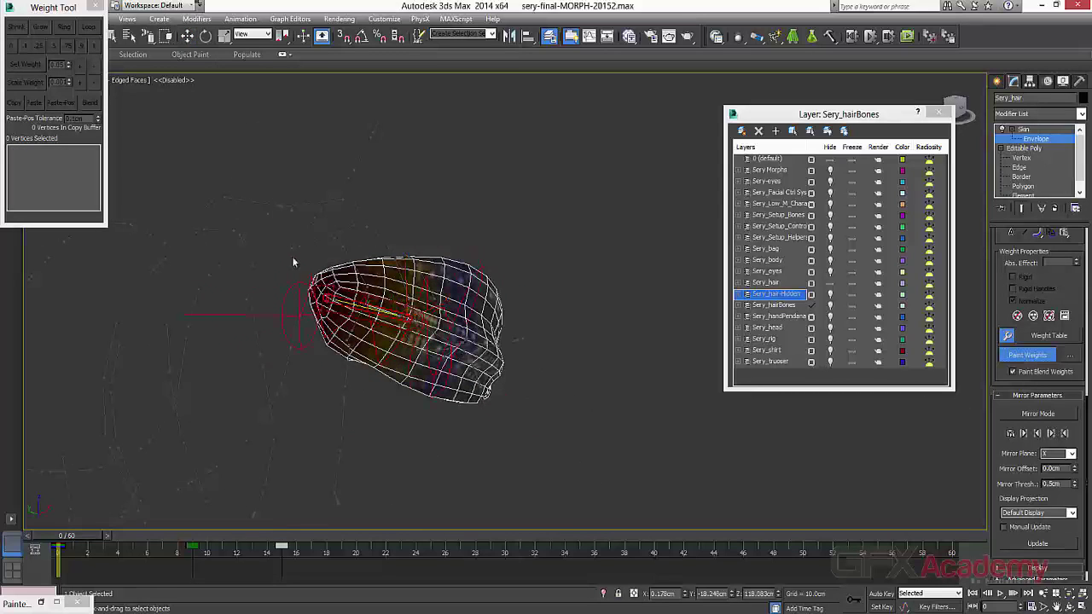
pyautogui.keyDown('alt'); pyautogui.moveTo(359, 367); pyautogui.dragTo(347, 280, button='middle'); pyautogui.keyUp('alt')
pyautogui.keyDown('alt'); pyautogui.moveTo(414, 263); pyautogui.dragTo(481, 277, button='middle'); pyautogui.keyUp('alt')
pyautogui.keyDown('alt'); pyautogui.moveTo(597, 340); pyautogui.dragTo(383, 341, button='middle'); pyautogui.keyUp('alt')
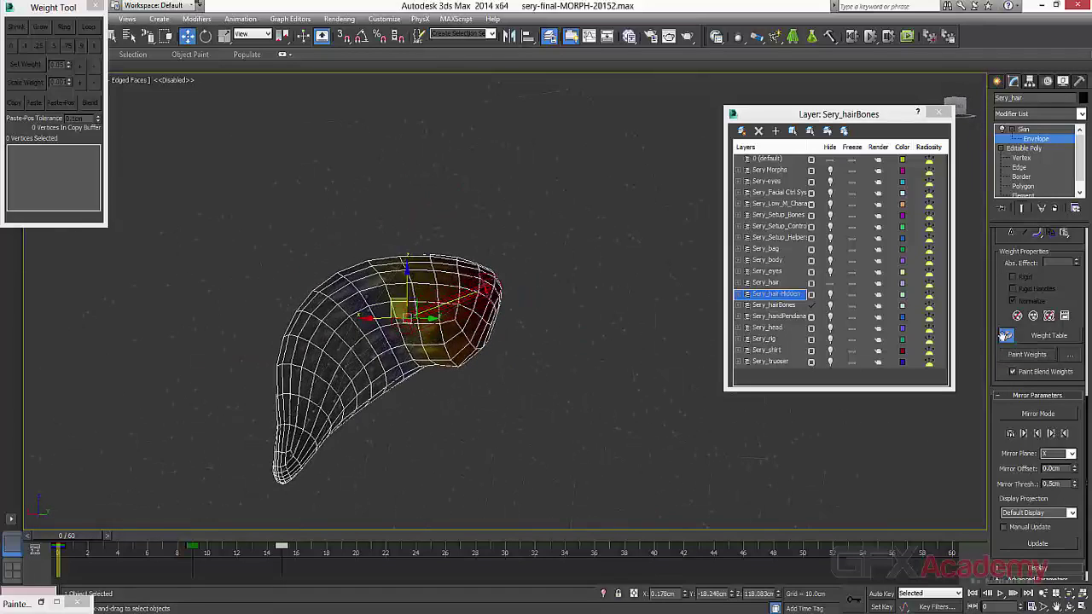
# - Play the animation, stop at frame 12 and examine how the strand bends around the Bone028 joint
pyautogui.moveTo(91, 537)
pyautogui.mouseDown()
pyautogui.moveTo(339, 539)
pyautogui.moveTo(77, 542)
pyautogui.mouseUp()
pyautogui.moveTo(261, 392); pyautogui.dragTo(611, 469, button='middle')
pyautogui.click(1002, 595)
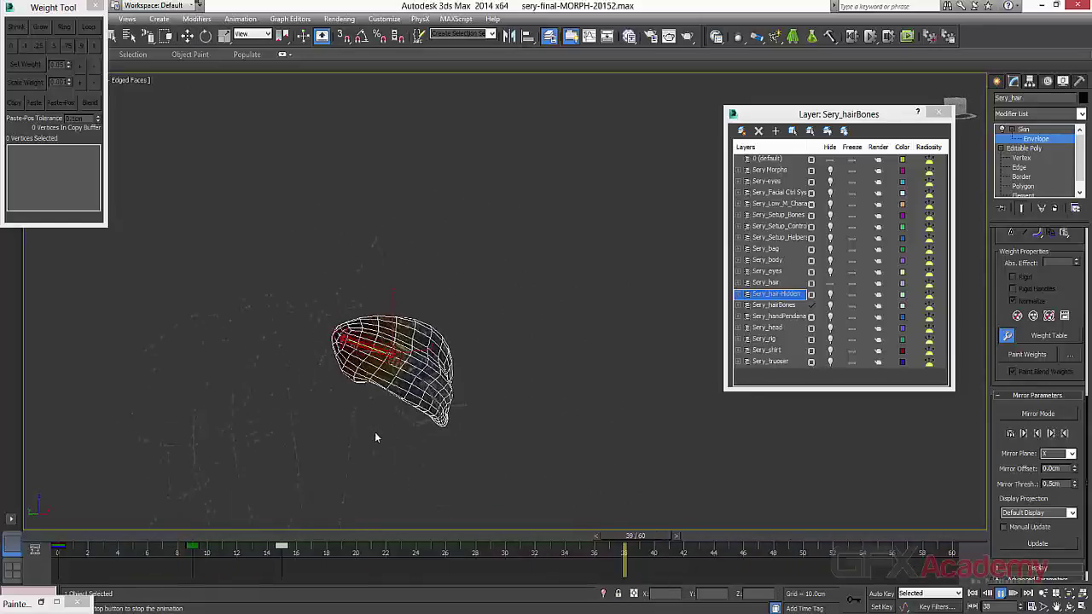
pyautogui.moveTo(120, 537); pyautogui.dragTo(243, 538)
pyautogui.keyDown('alt'); pyautogui.moveTo(361, 349); pyautogui.dragTo(1032, 429, button='middle'); pyautogui.keyUp('alt')
pyautogui.keyDown('alt'); pyautogui.moveTo(495, 376); pyautogui.dragTo(381, 384, button='middle'); pyautogui.keyUp('alt')
pyautogui.scroll(4, 363, 381)
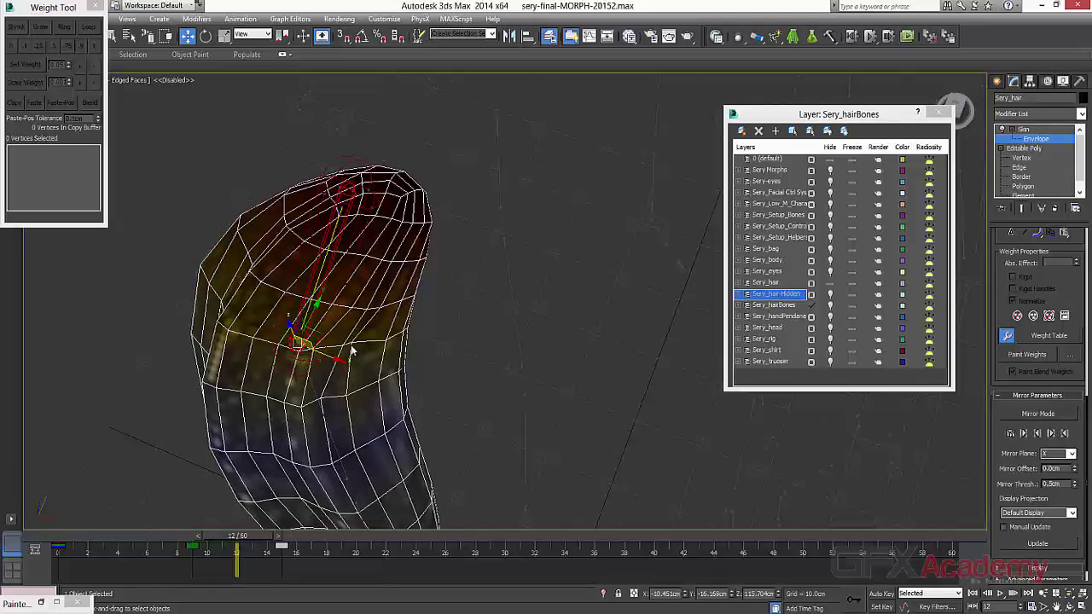
# - At frame 12, lower Bone028's weight by 0.05 on the strand's protruding edge vertex and raise it by 0.05 on the neighbouring vertex
pyautogui.click(351, 352)
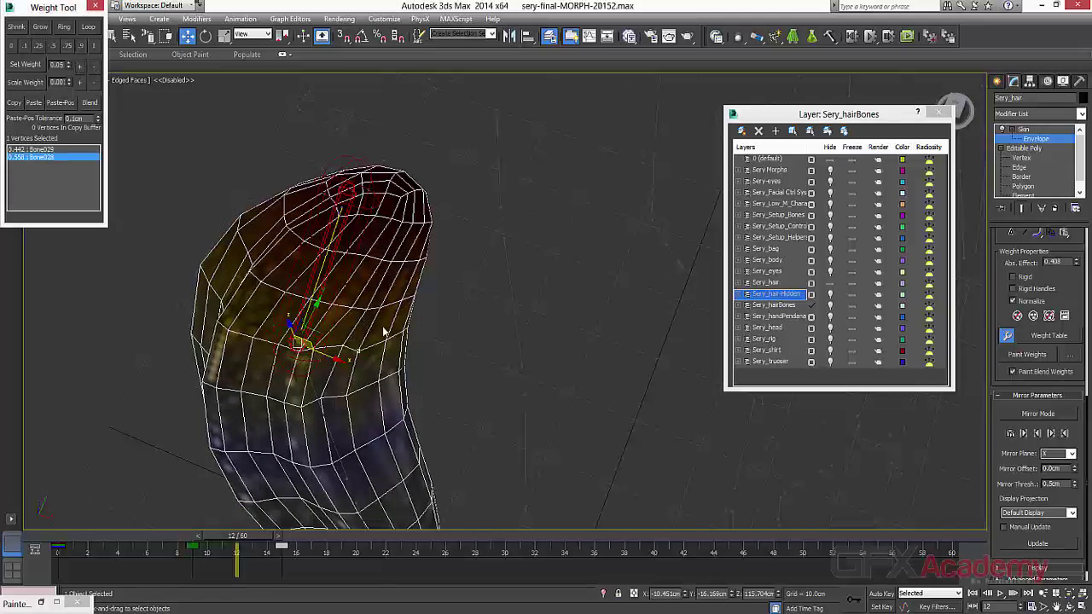
pyautogui.click(343, 348)
pyautogui.keyDown('alt'); pyautogui.moveTo(316, 354); pyautogui.dragTo(341, 343, button='middle'); pyautogui.keyUp('alt')
pyautogui.click(286, 326)
pyautogui.click(347, 344)
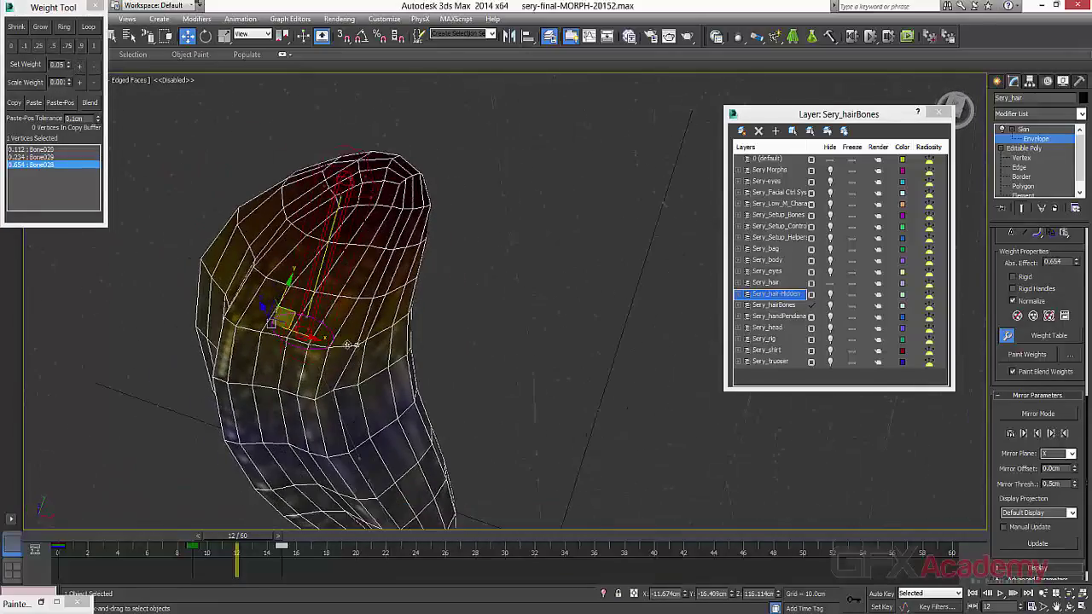
pyautogui.click(95, 66)
pyautogui.keyDown('alt'); pyautogui.moveTo(433, 300); pyautogui.dragTo(239, 237, button='middle'); pyautogui.keyUp('alt')
pyautogui.click(216, 250)
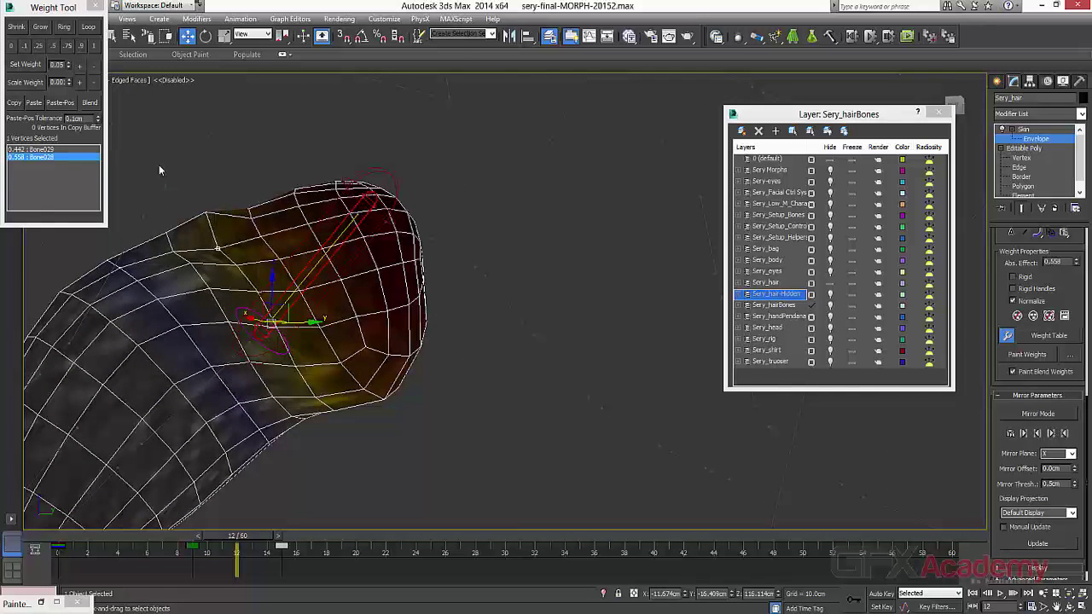
pyautogui.click(79, 66)
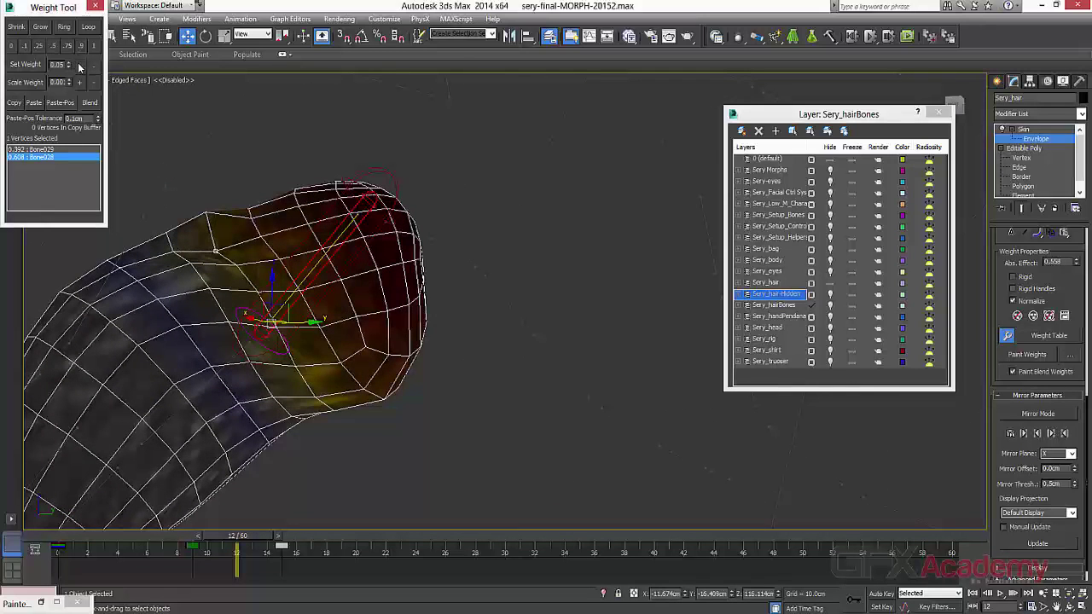
# - Inspect the edge vertex's weights with the Bone029 envelope active and return to the Bone028 envelope
pyautogui.click(220, 361)
pyautogui.click(224, 367)
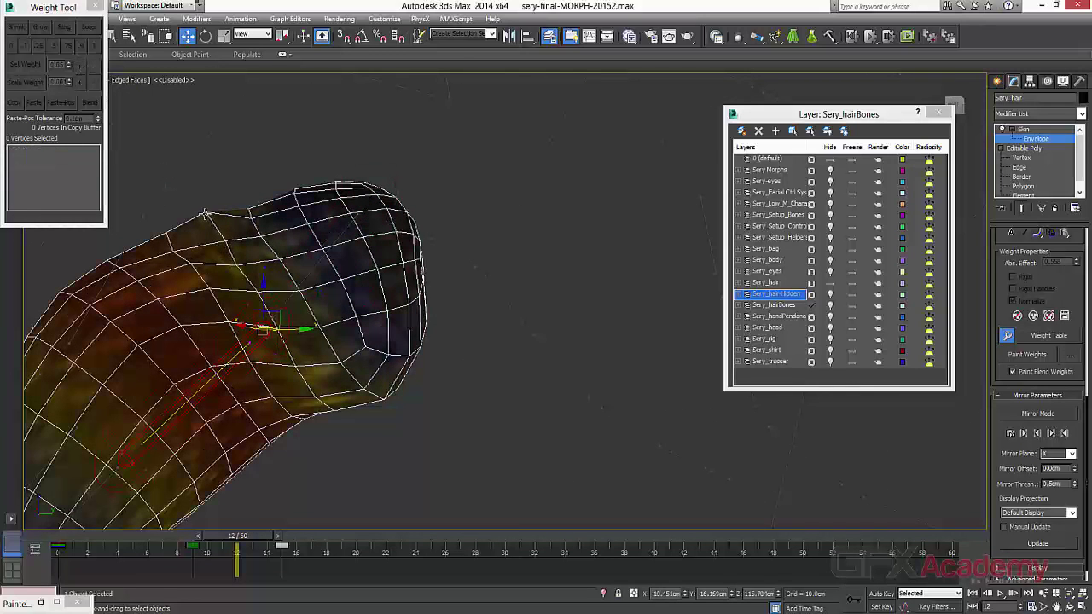
pyautogui.click(205, 214)
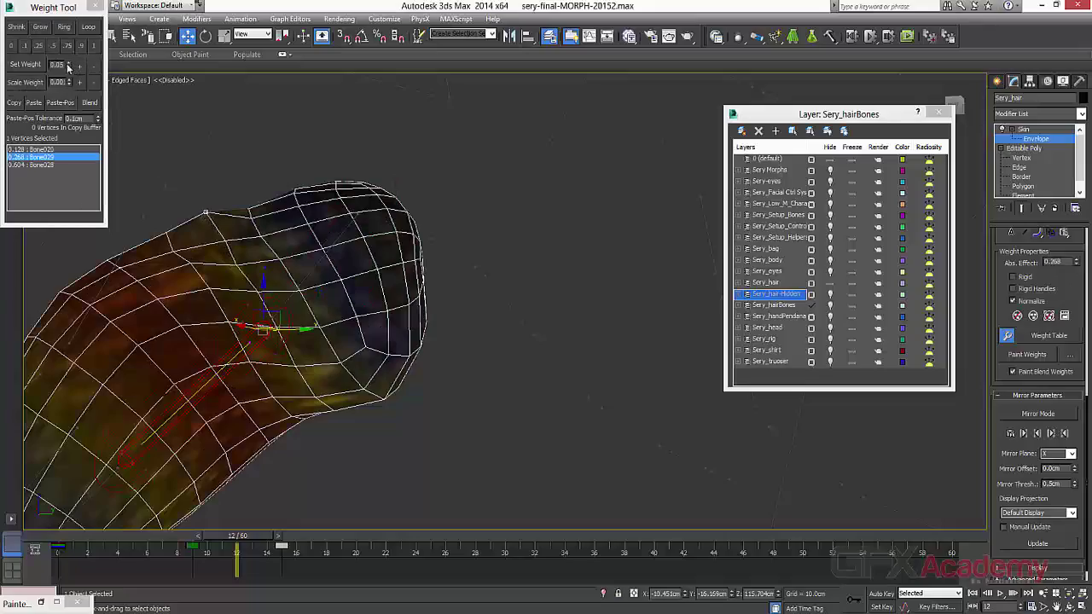
pyautogui.click(331, 247)
# - Return to frame 0 and play the animation to check the strand's deformation
pyautogui.keyDown('alt'); pyautogui.moveTo(189, 224); pyautogui.dragTo(243, 298, button='middle'); pyautogui.keyUp('alt')
pyautogui.scroll(-5, 367, 261)
pyautogui.moveTo(225, 535); pyautogui.dragTo(51, 536)
pyautogui.press('/')
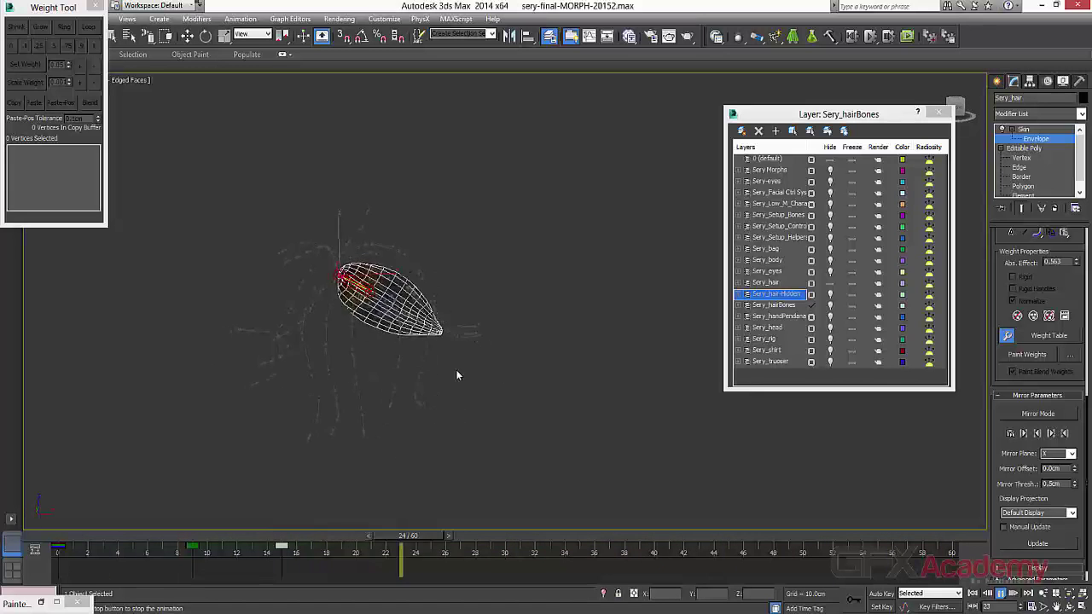
pyautogui.press('/')
# - Unhide all elements of the Sery_hair Editable Poly and return to its Skin modifier
pyautogui.click(1024, 148)
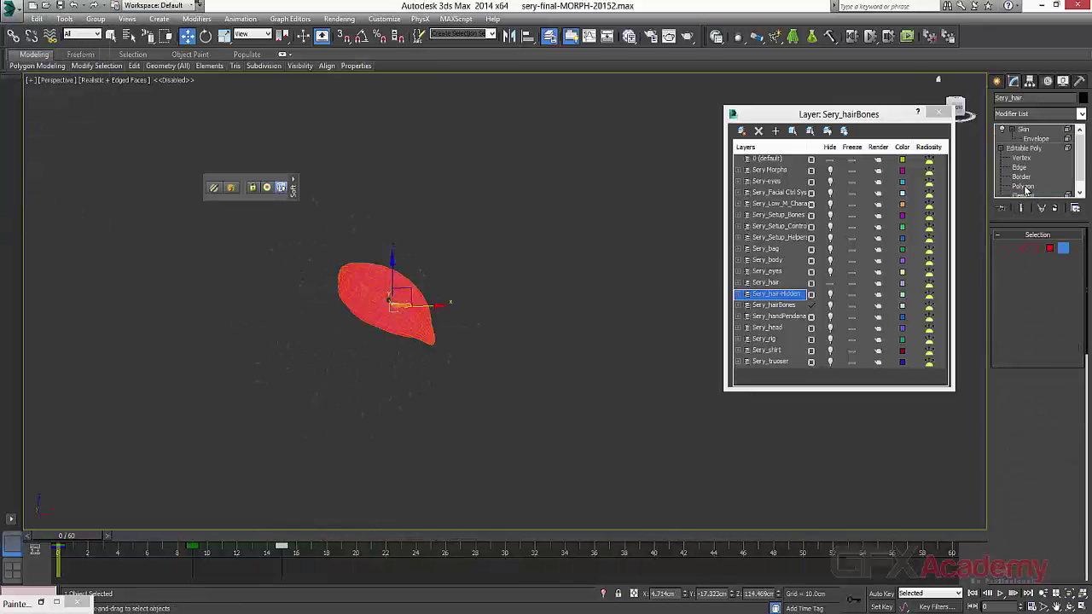
pyautogui.click(1063, 249)
pyautogui.moveTo(999, 384); pyautogui.dragTo(1003, 229)
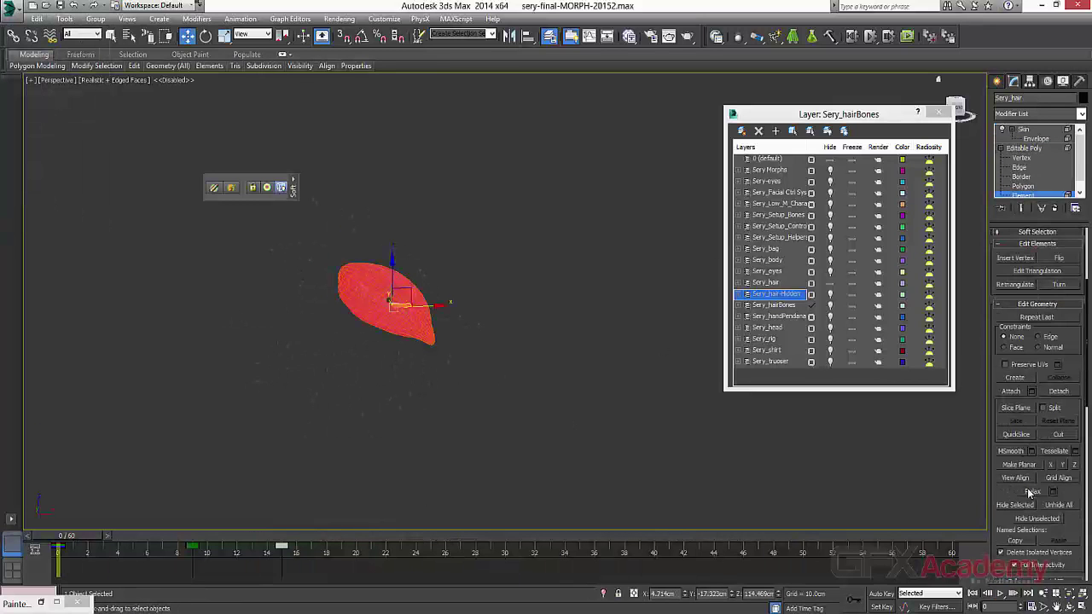
pyautogui.click(1054, 503)
pyautogui.click(633, 298)
pyautogui.click(1028, 150)
pyautogui.click(1026, 131)
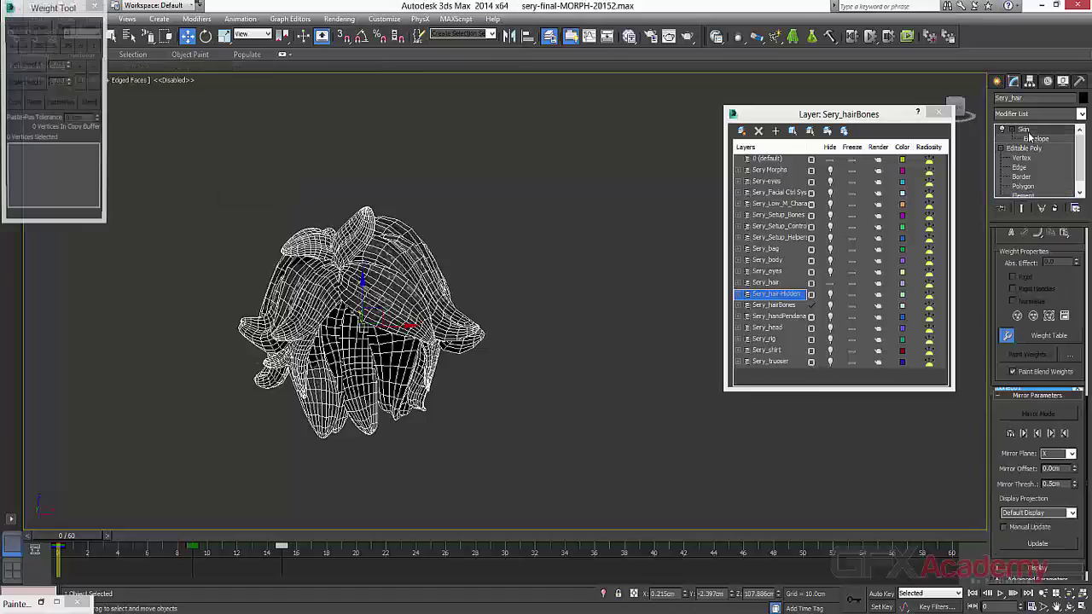
# - Deselect the hair, play its animation with edged faces off and on, and return to frame 0
pyautogui.click(460, 259)
pyautogui.click(987, 595)
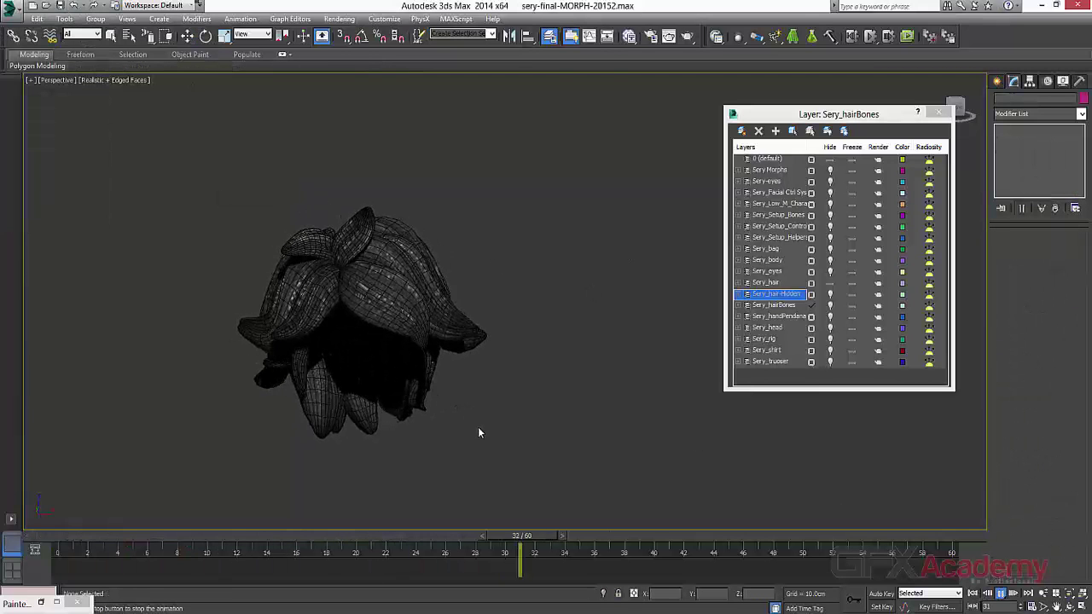
pyautogui.press('F4')
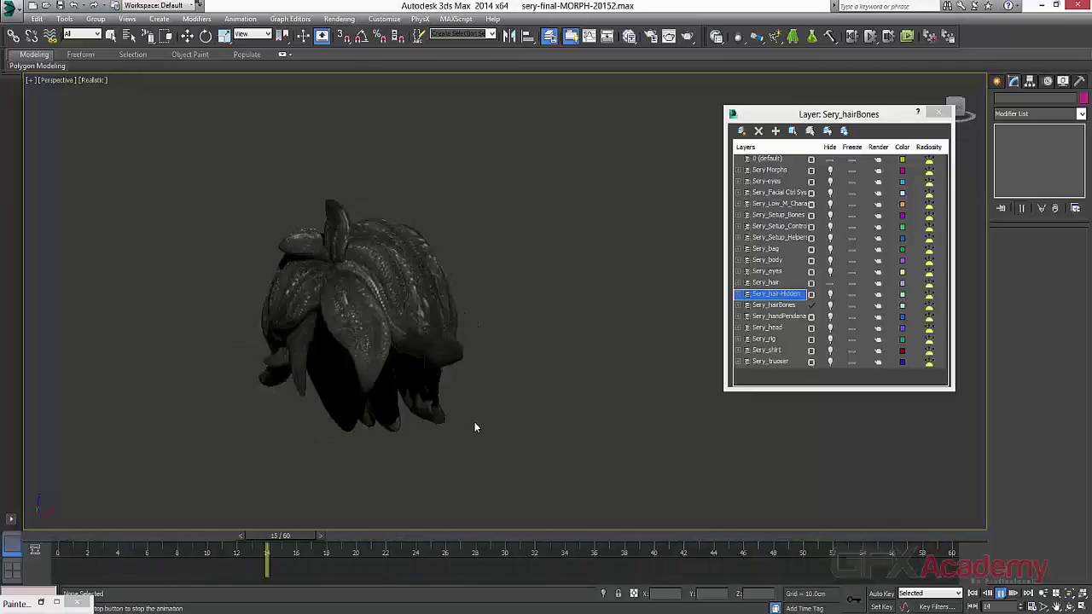
pyautogui.press('F4')
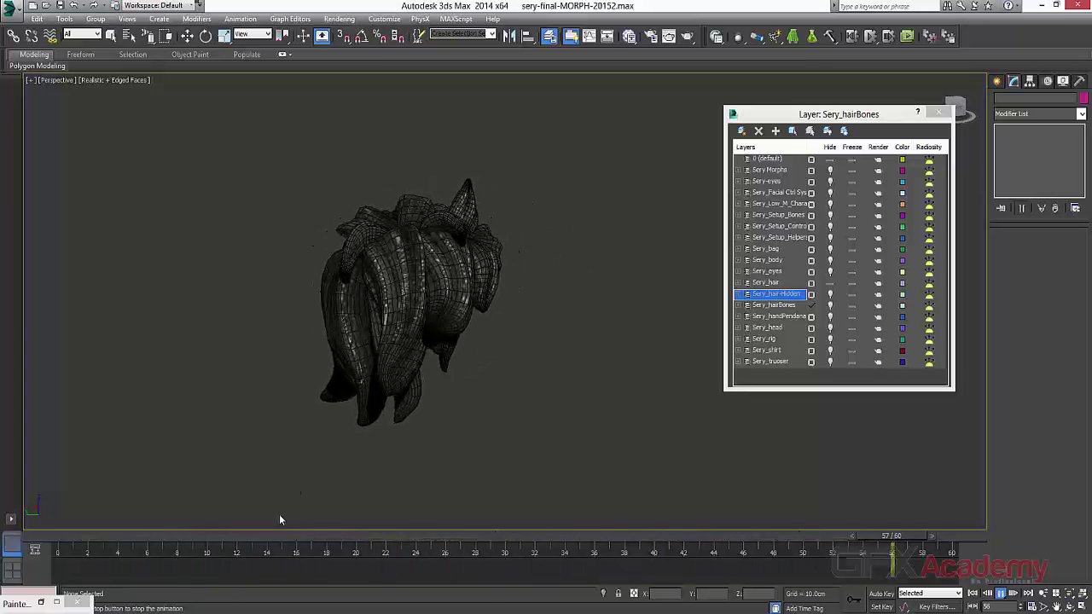
pyautogui.moveTo(281, 534); pyautogui.dragTo(60, 534)
# - Close the layer list, play the hair animation in close-up and rewind to frame 0
pyautogui.keyDown('alt'); pyautogui.moveTo(569, 363); pyautogui.dragTo(463, 380, button='middle'); pyautogui.keyUp('alt')
pyautogui.scroll(4, 464, 381)
pyautogui.click(938, 112)
pyautogui.click(999, 594)
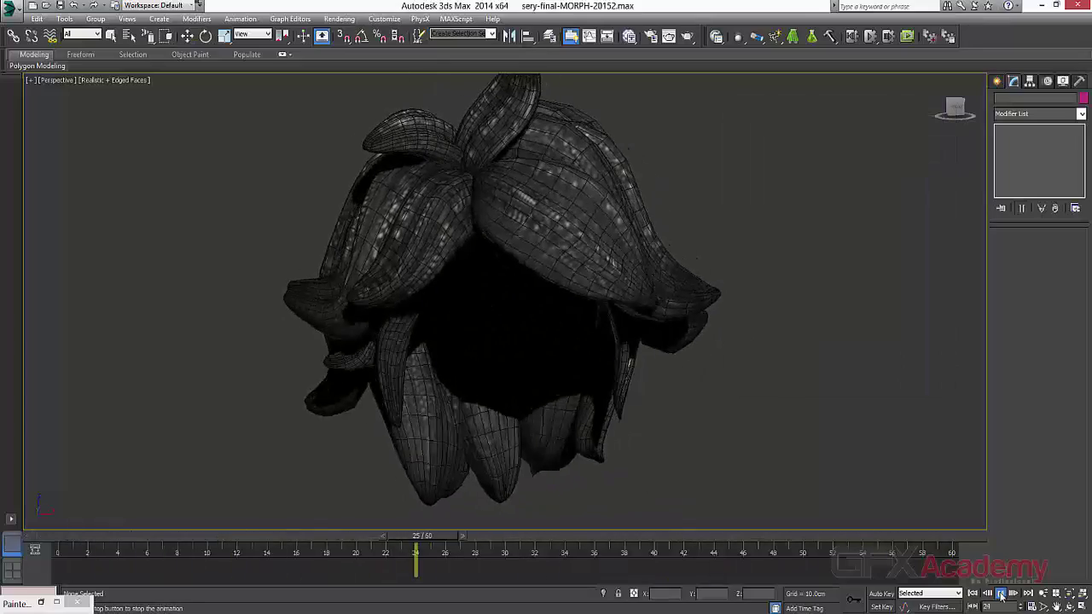
pyautogui.click(1002, 595)
pyautogui.click(1000, 596)
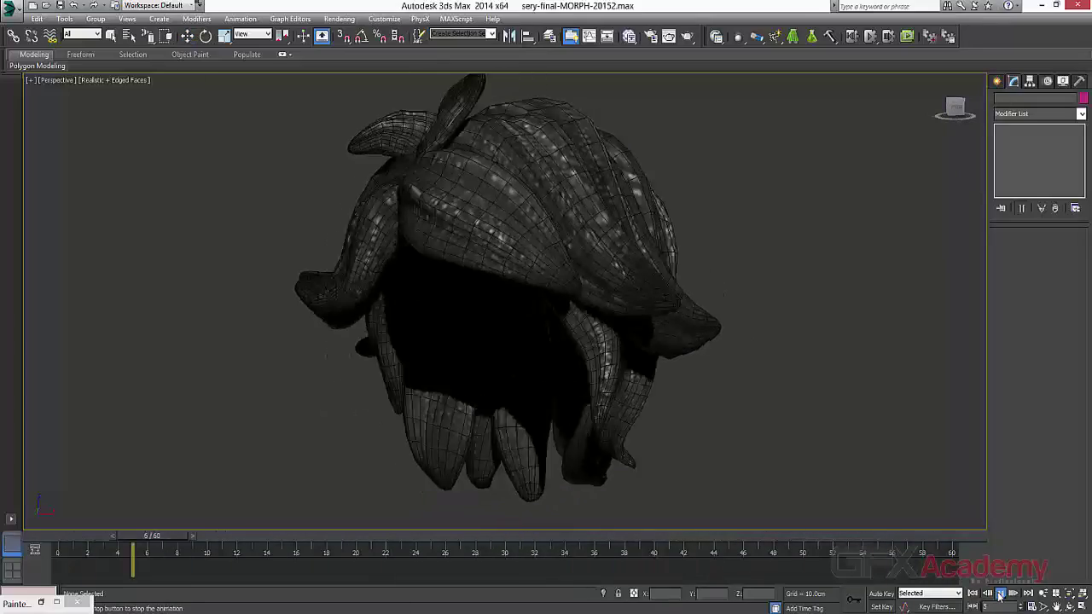
pyautogui.click(973, 596)
pyautogui.click(972, 593)
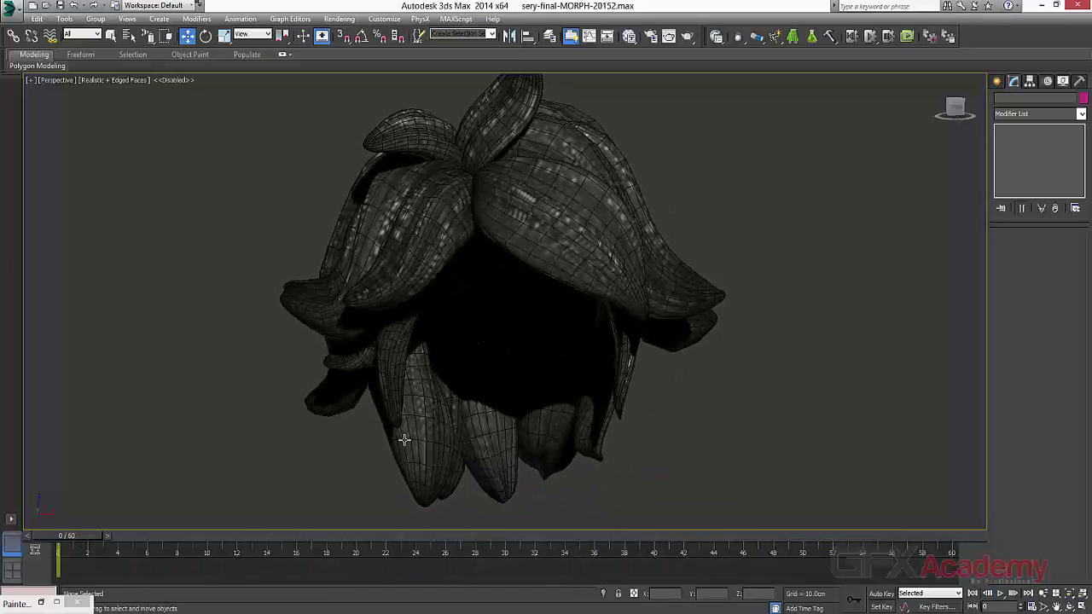
# - Unhide the Sery_head layer and link the hair mesh to the head mesh
pyautogui.click(569, 38)
pyautogui.click(830, 329)
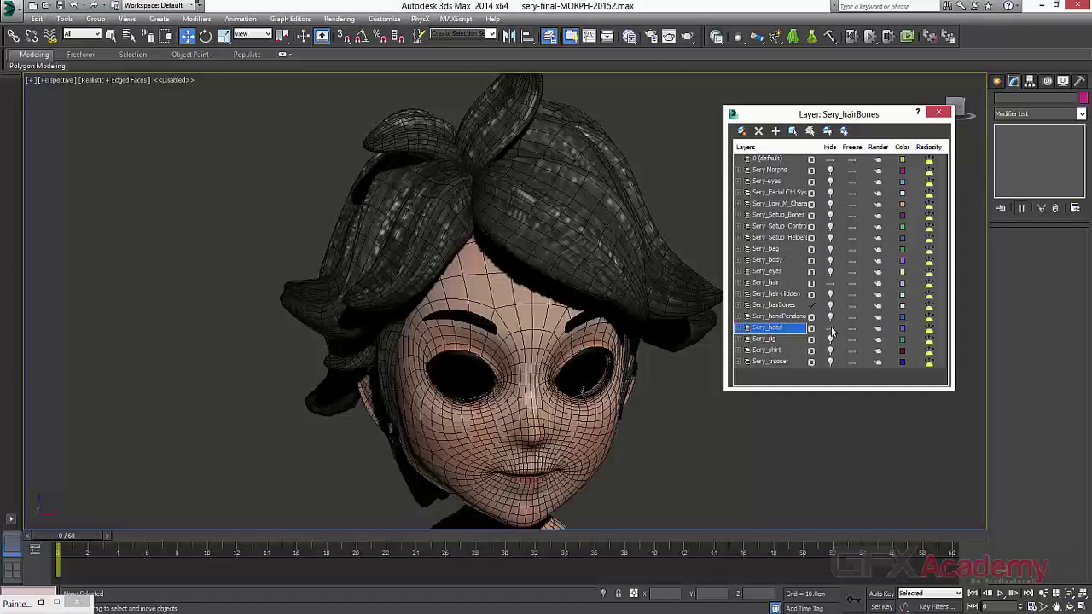
pyautogui.moveTo(674, 397); pyautogui.dragTo(649, 386, button='middle')
pyautogui.click(15, 36)
pyautogui.moveTo(408, 213); pyautogui.dragTo(450, 267)
pyautogui.click(204, 286)
pyautogui.click(938, 112)
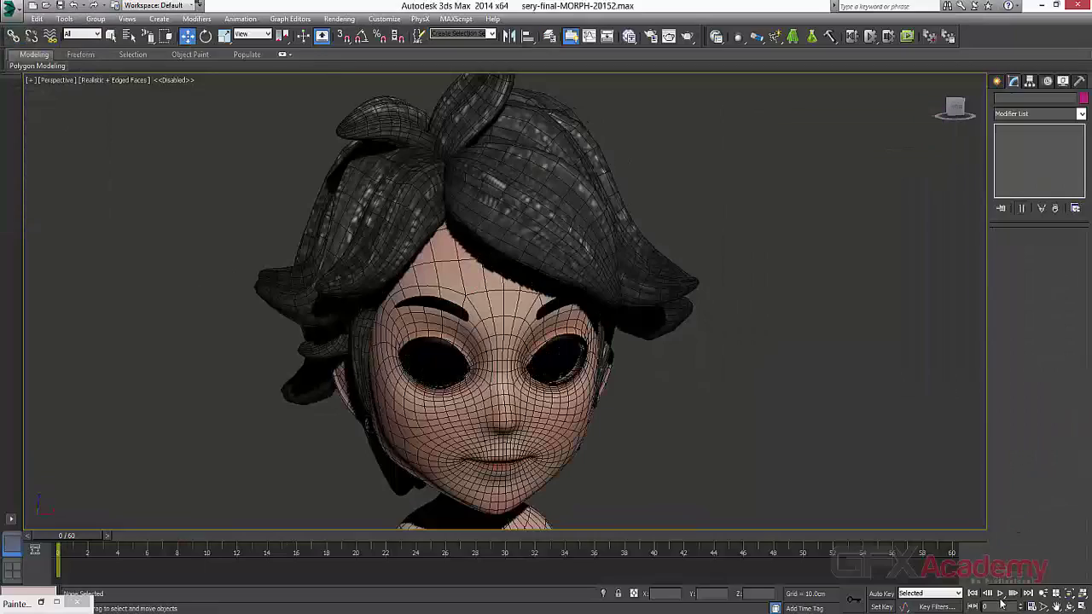
# - Play the animation over the head, return to frame 0 and delete all of the hair mesh's animation keys
pyautogui.click(1000, 593)
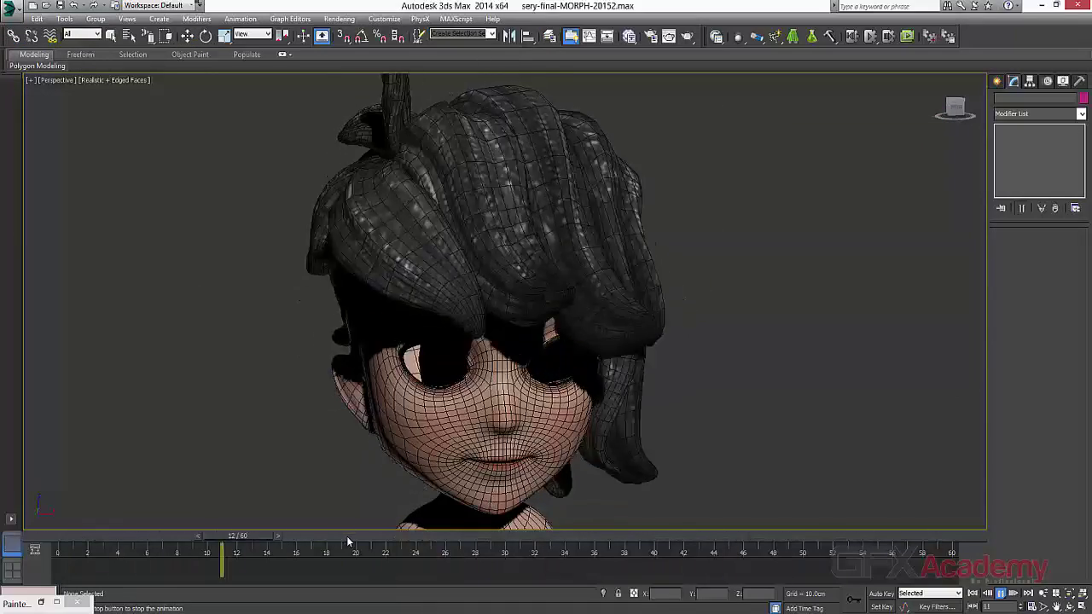
pyautogui.moveTo(347, 537); pyautogui.dragTo(79, 538)
pyautogui.press('w')
pyautogui.click(397, 210)
pyautogui.moveTo(296, 557); pyautogui.dragTo(53, 554)
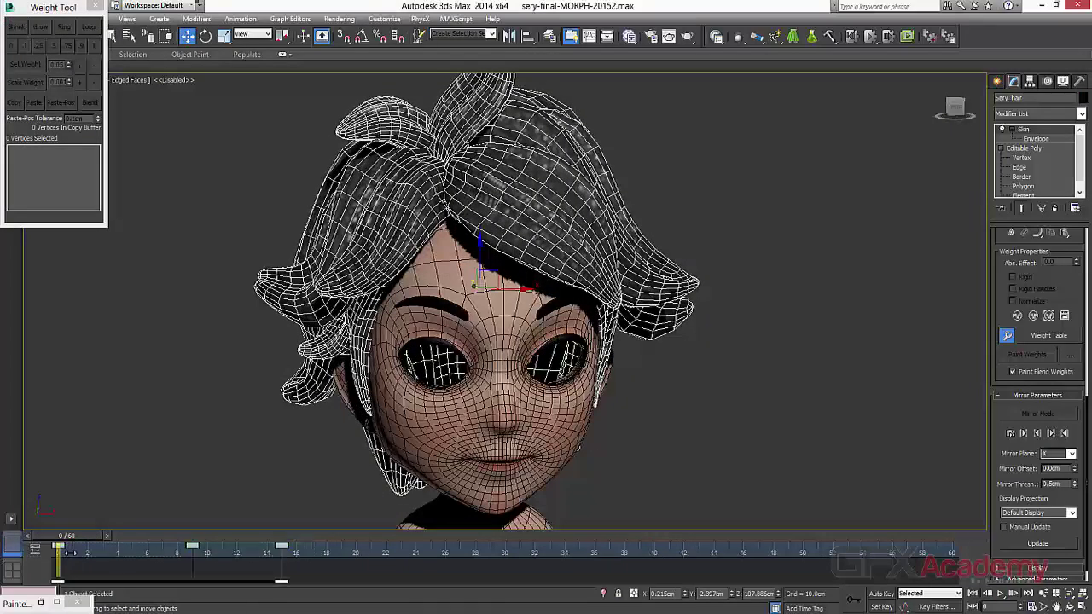
pyautogui.press('Delete')
pyautogui.click(141, 499)
# - Try rotating the head about 42 degrees around the vertical axis to test the hair link, and undo the rotation
pyautogui.click(398, 410)
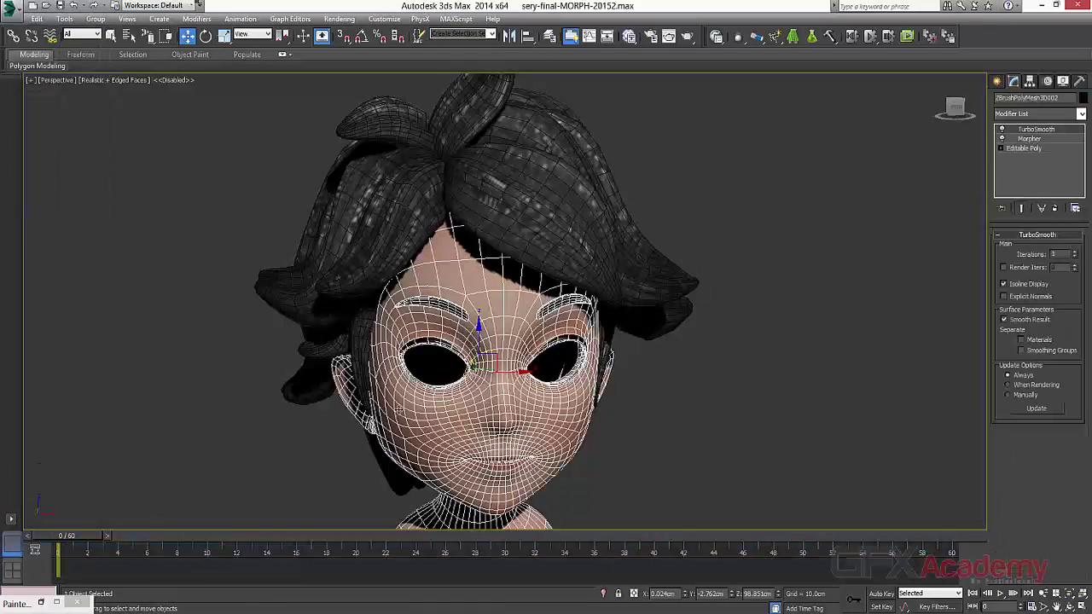
pyautogui.press('e')
pyautogui.moveTo(468, 383); pyautogui.dragTo(517, 384)
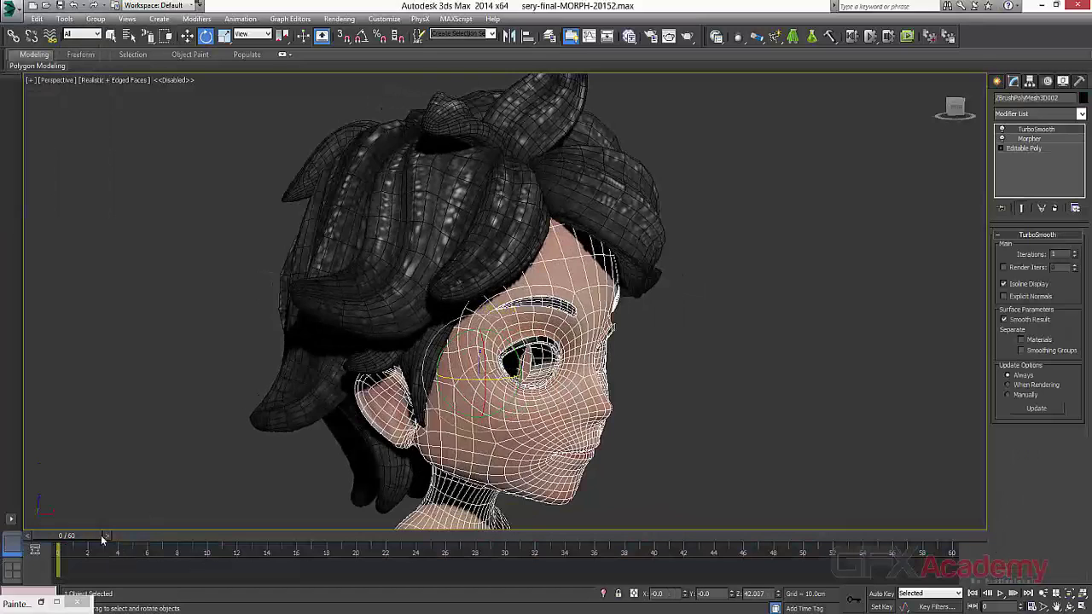
pyautogui.hotkey('ctrl', 'z')
# - Using Auto Key, keyframe a head rotation at frame 6 and the starting pose again at frame 12, and turn Auto Key off
pyautogui.click(881, 595)
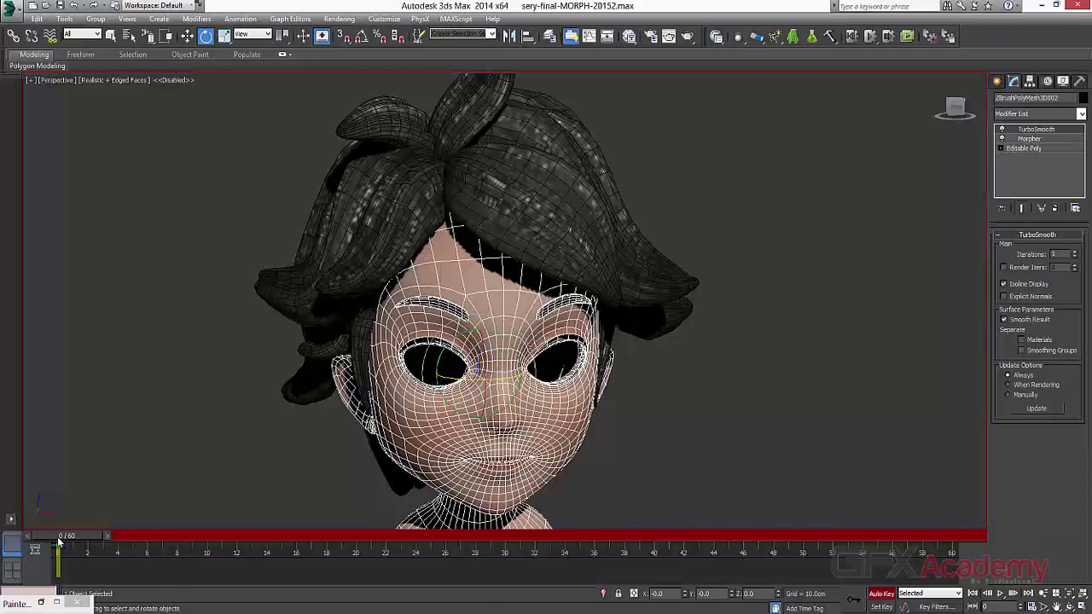
pyautogui.moveTo(59, 540); pyautogui.dragTo(156, 544)
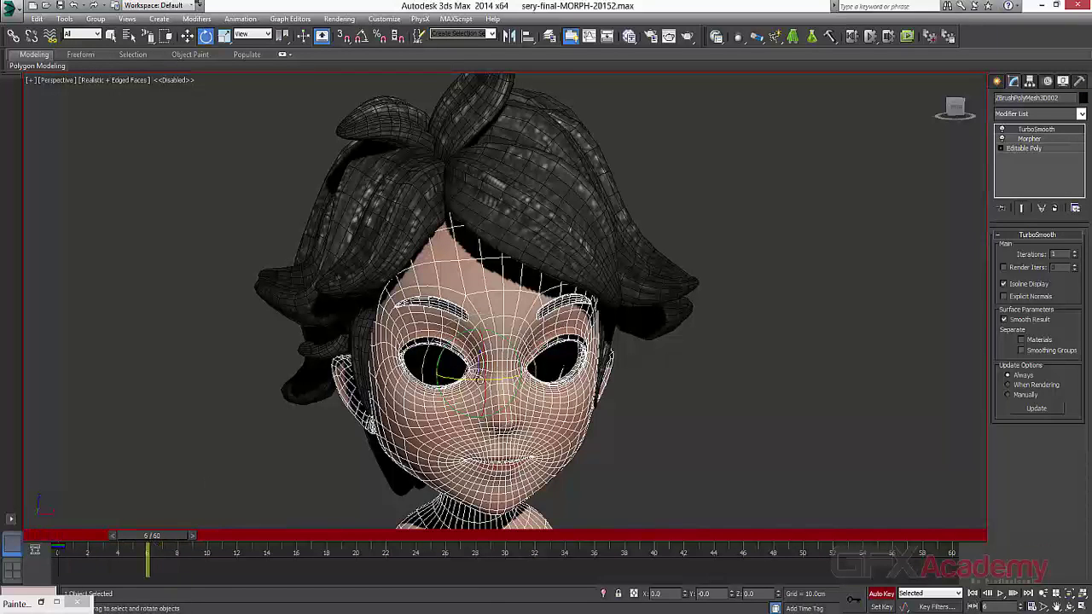
pyautogui.moveTo(480, 380); pyautogui.dragTo(484, 390)
pyautogui.click(62, 553)
pyautogui.moveTo(184, 539); pyautogui.dragTo(548, 536)
pyautogui.scroll(-3, 588, 465)
pyautogui.moveTo(555, 455); pyautogui.dragTo(512, 422, button='middle')
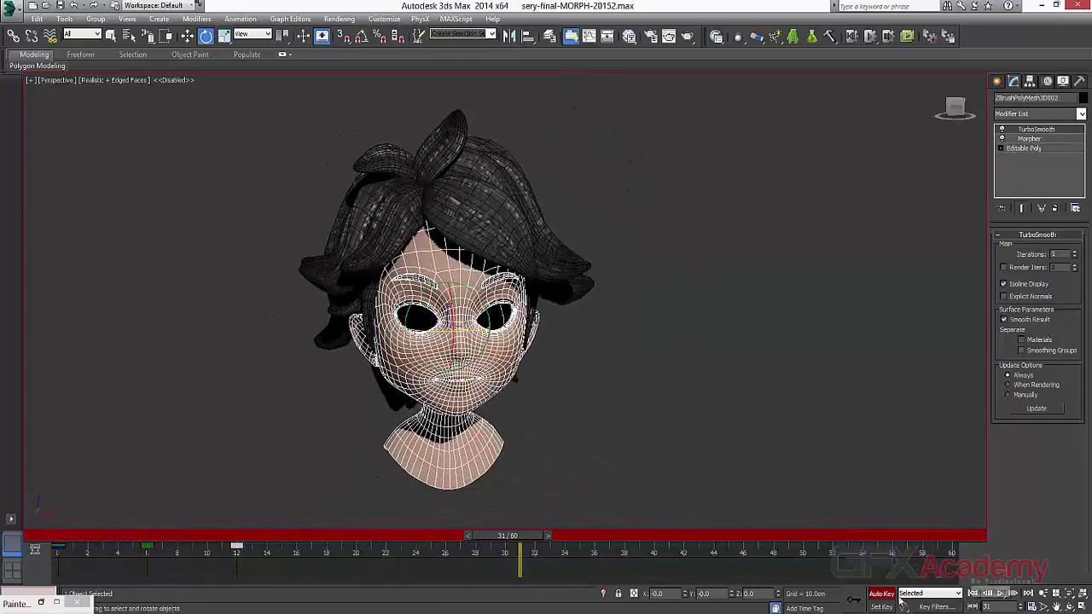
pyautogui.click(885, 594)
# - Play the head animation from the start with nothing selected and examine the hair's motion, including in a fitted front view
pyautogui.click(972, 593)
pyautogui.click(1000, 593)
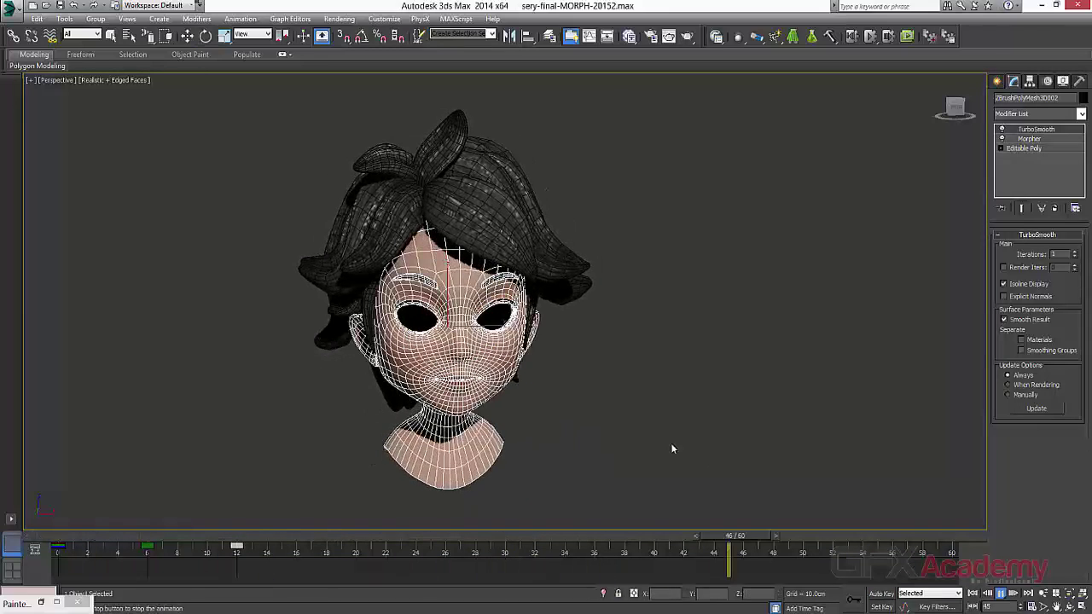
pyautogui.press('Escape')
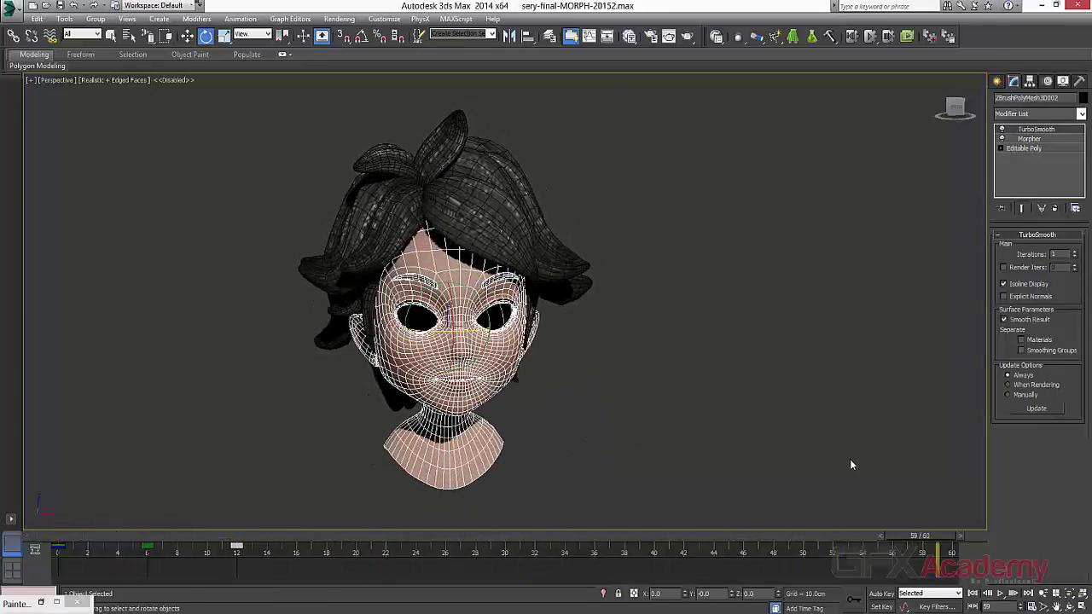
pyautogui.click(850, 465)
pyautogui.click(999, 593)
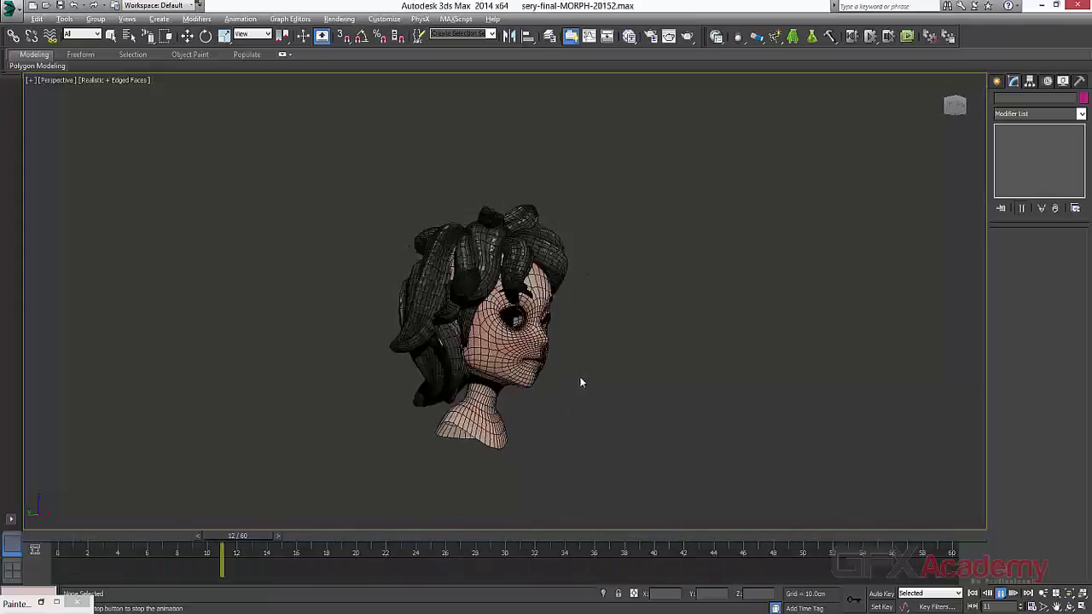
pyautogui.press('f')
pyautogui.press('z')
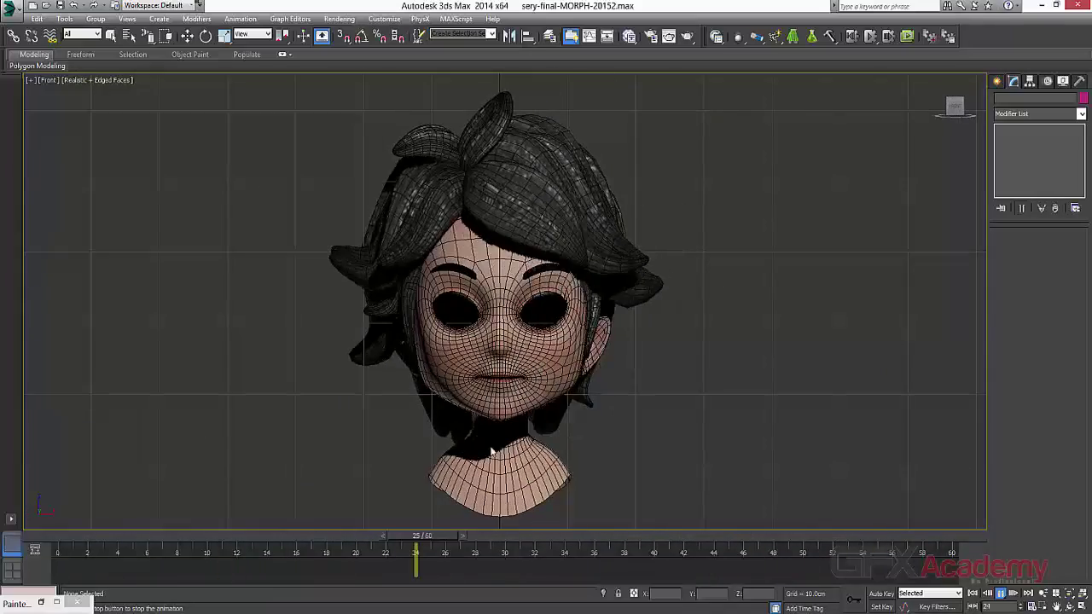